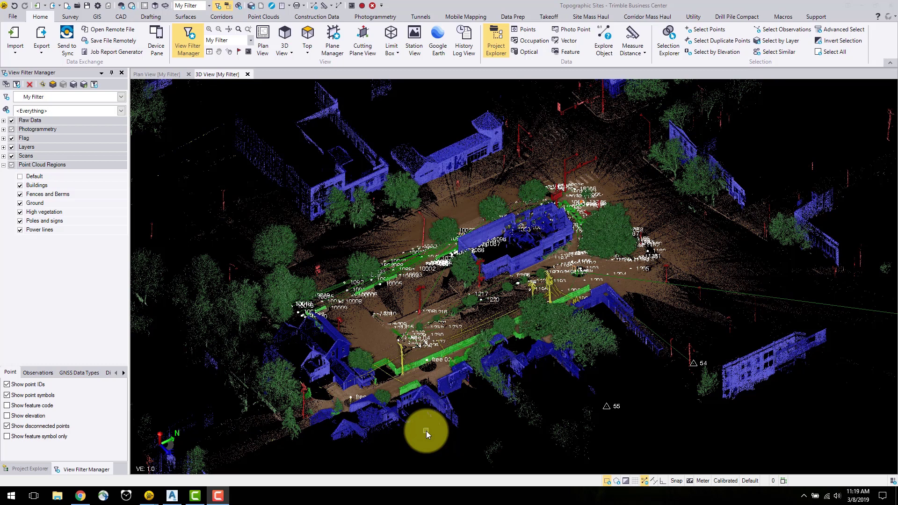
Look at the empty drawing in Civil 3D and return to the survey project in Trimble Business Center.
{"action": "left_click", "coordinate": [172, 497]}
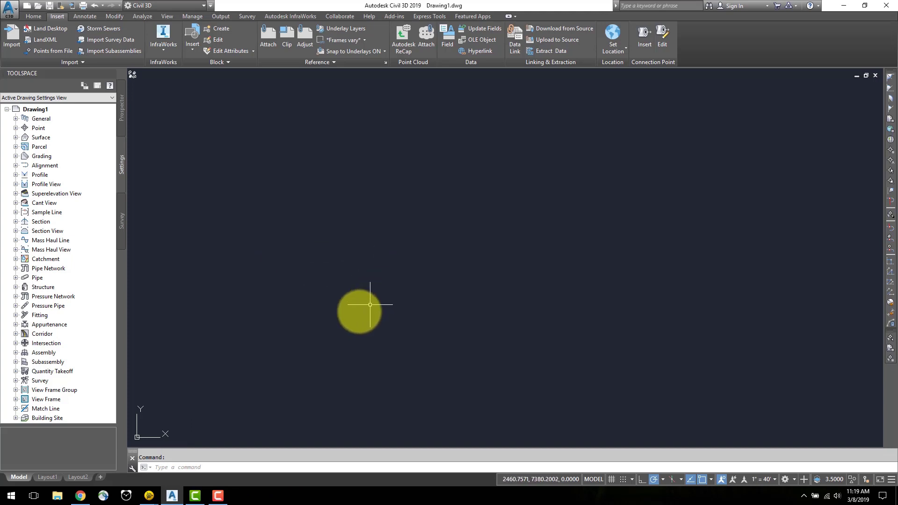
{"action": "left_click", "coordinate": [178, 496]}
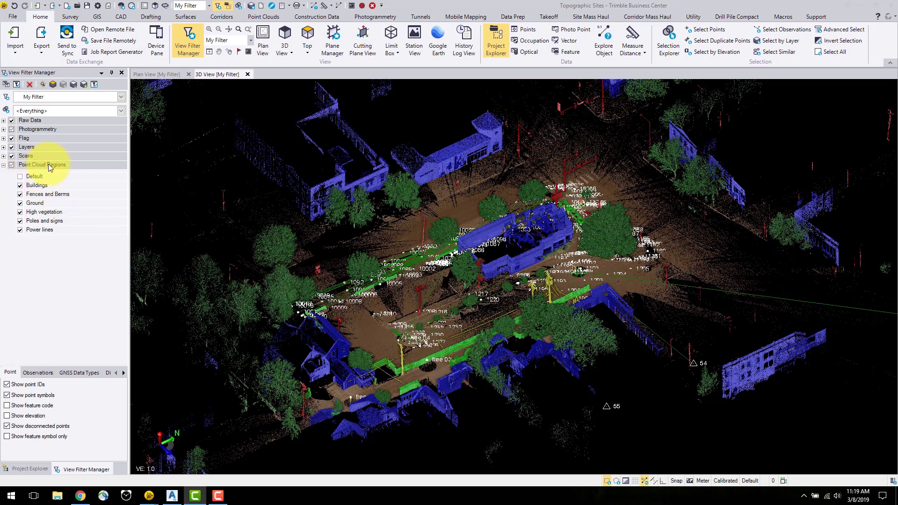
Hide the scans in the 3D view and select the group of survey points around point 10009.
{"action": "left_click", "coordinate": [12, 156]}
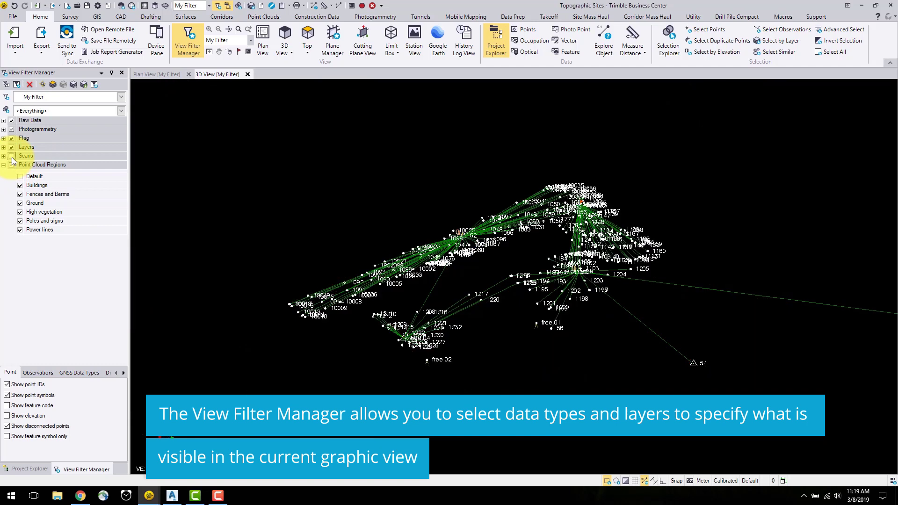
{"action": "left_click_drag", "start_coordinate": [374, 358], "coordinate": [252, 264]}
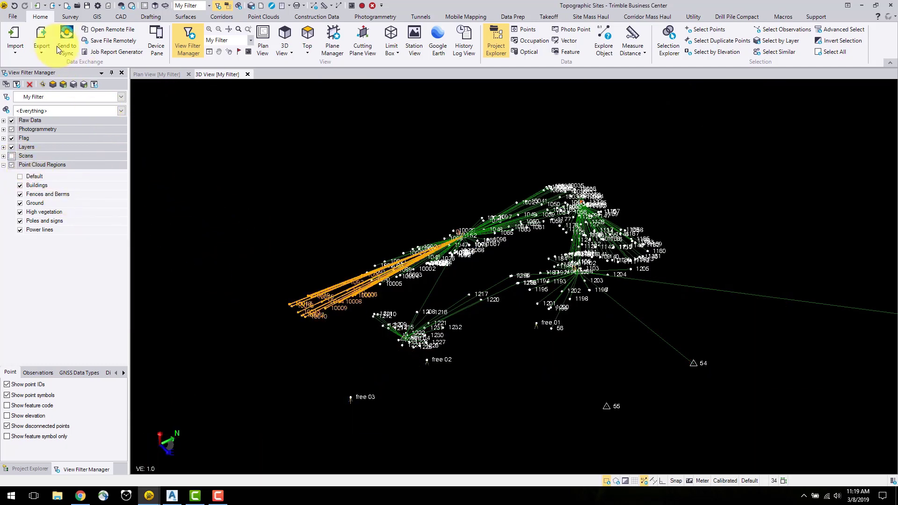
Open the Export Format Editor and create a new export format definition named NewFormat.
{"action": "left_click", "coordinate": [36, 53]}
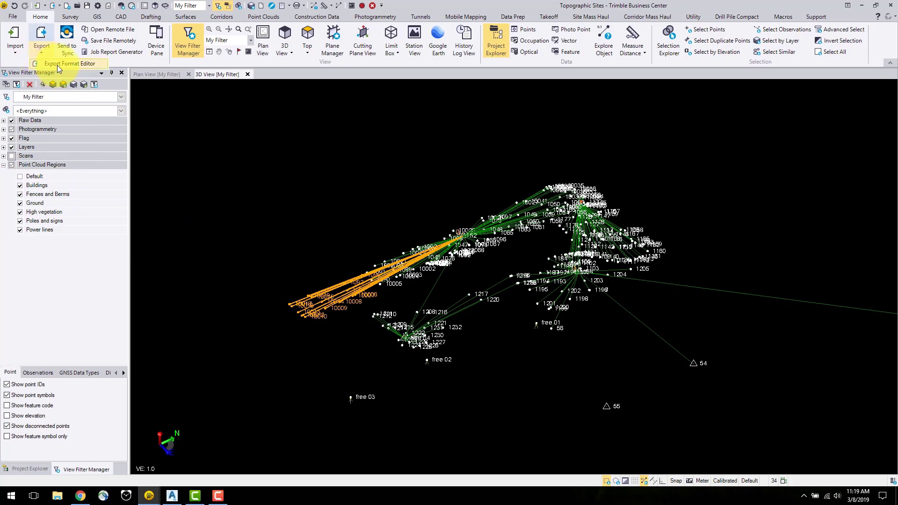
{"action": "left_click", "coordinate": [57, 65]}
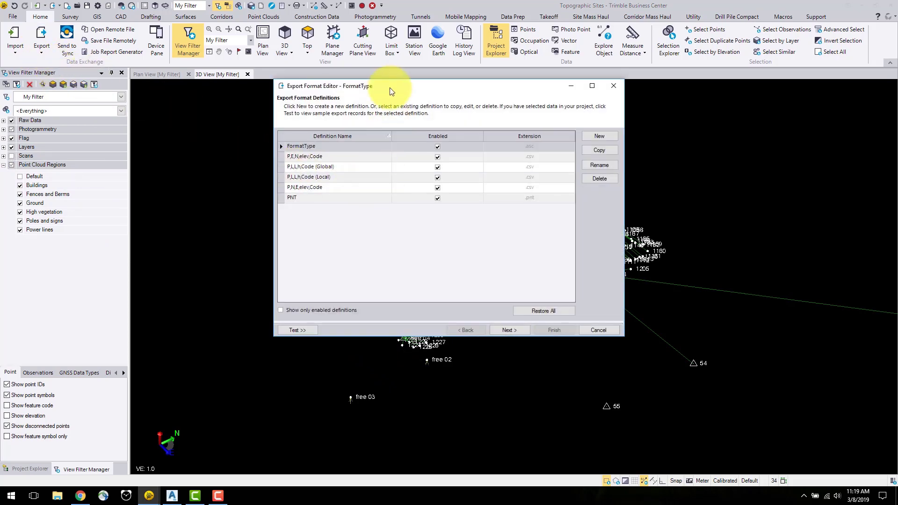
{"action": "left_click_drag", "start_coordinate": [392, 92], "coordinate": [360, 126]}
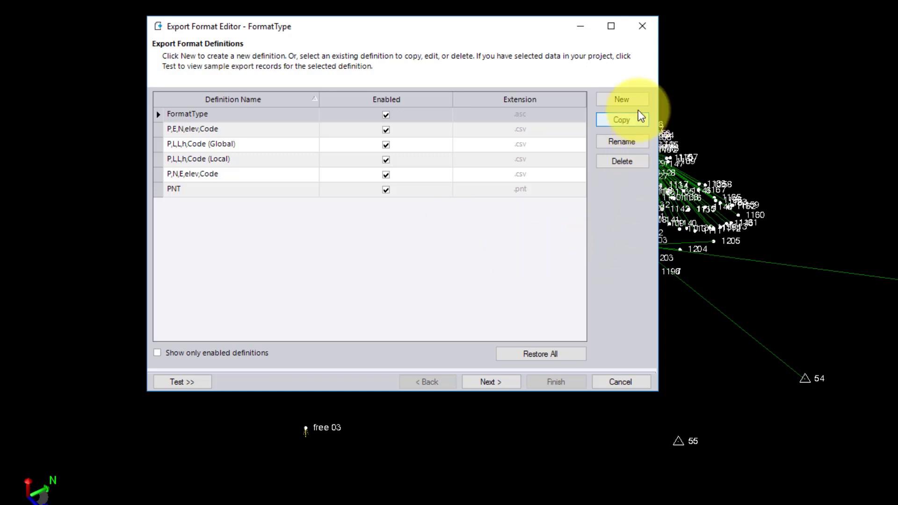
{"action": "left_click", "coordinate": [622, 99]}
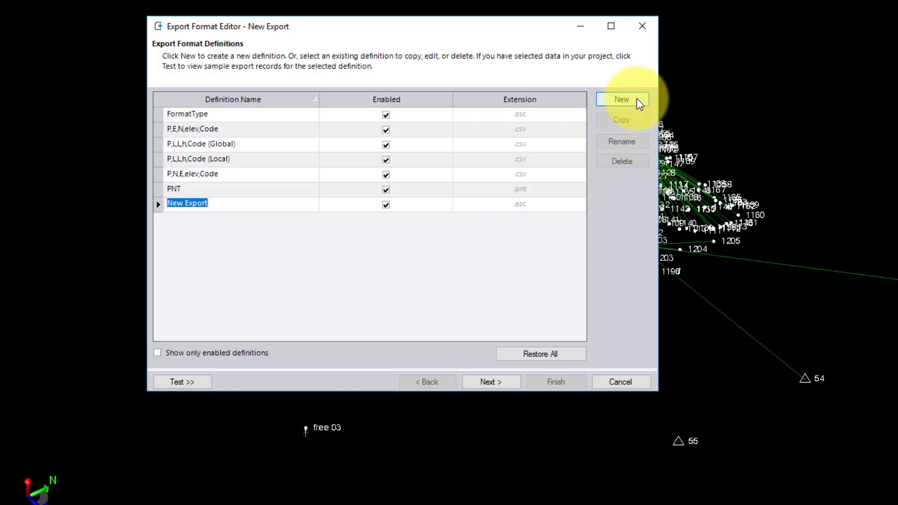
{"action": "type", "text": "NewFormat"}
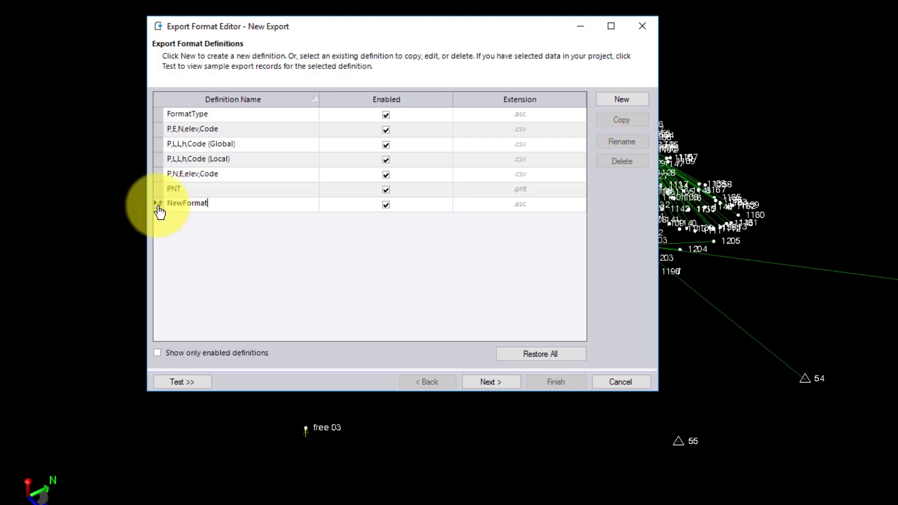
Review the record settings of the P,E,N,elev,Code definition and bring up its export fields.
{"action": "left_click", "coordinate": [159, 135]}
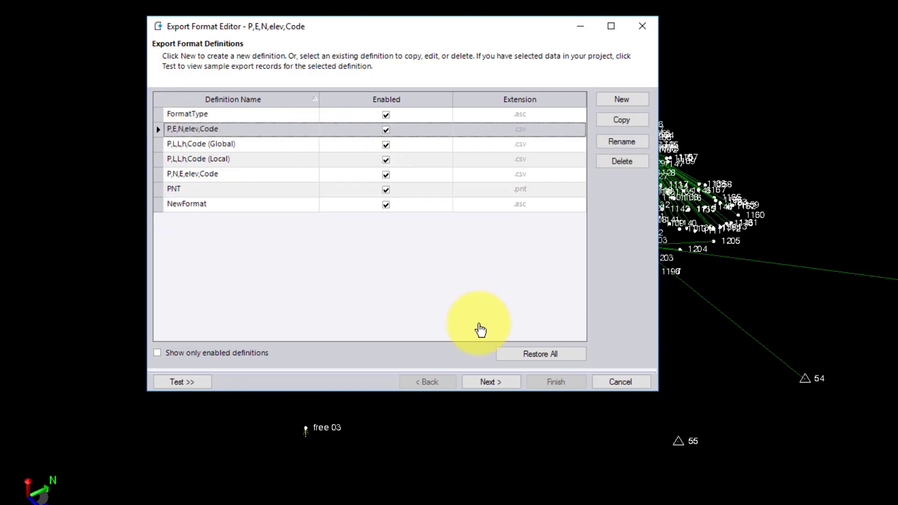
{"action": "left_click", "coordinate": [488, 381]}
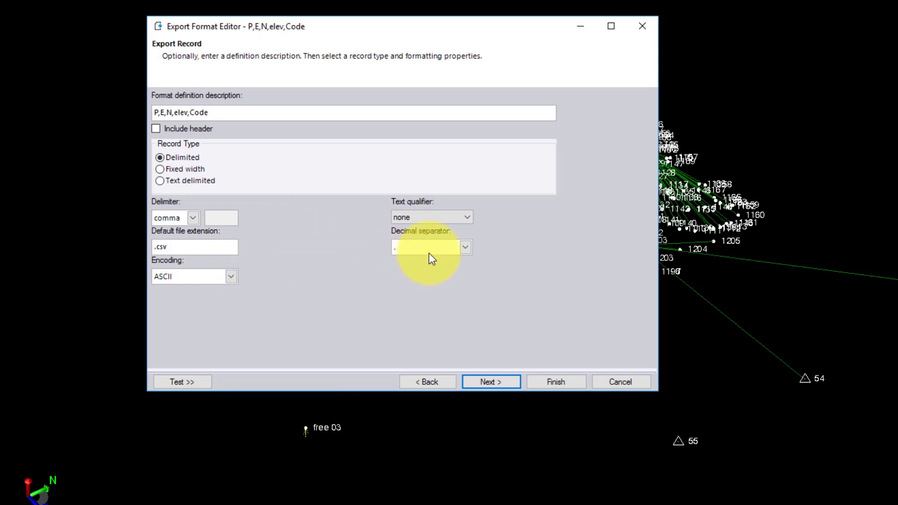
{"action": "left_click", "coordinate": [501, 382]}
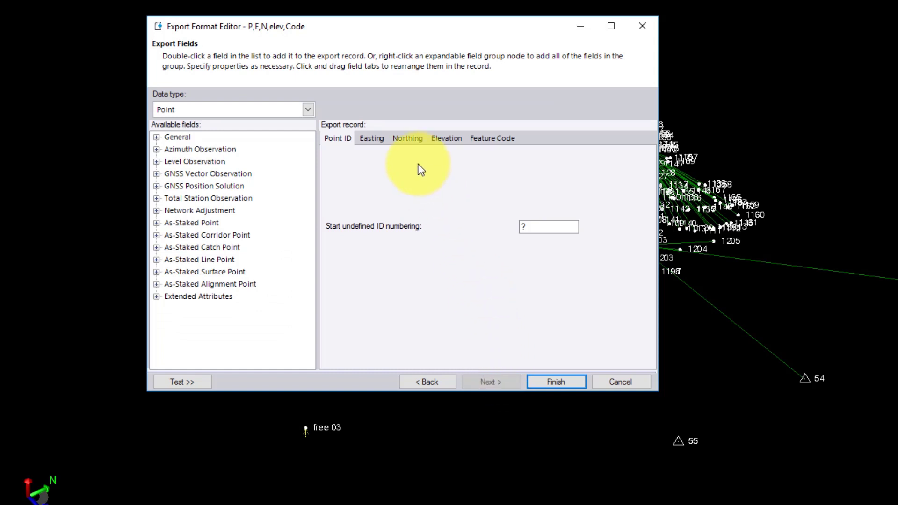
Add the Description 1 field from the General group to the export record.
{"action": "left_click", "coordinate": [156, 138]}
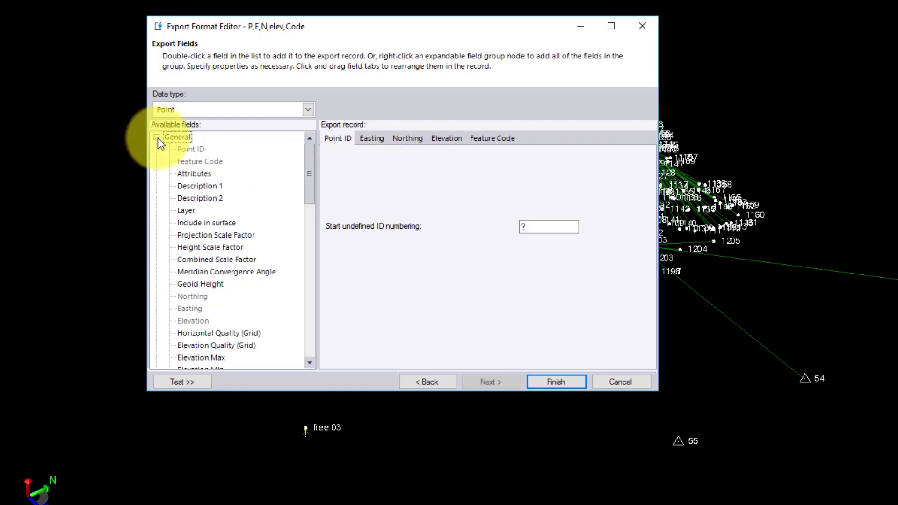
{"action": "double_click", "coordinate": [195, 186]}
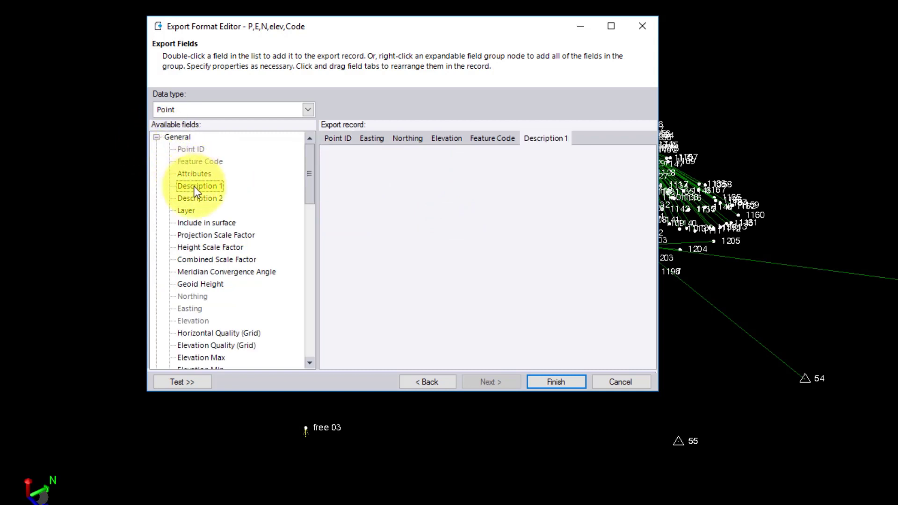
{"action": "right_click", "coordinate": [200, 200]}
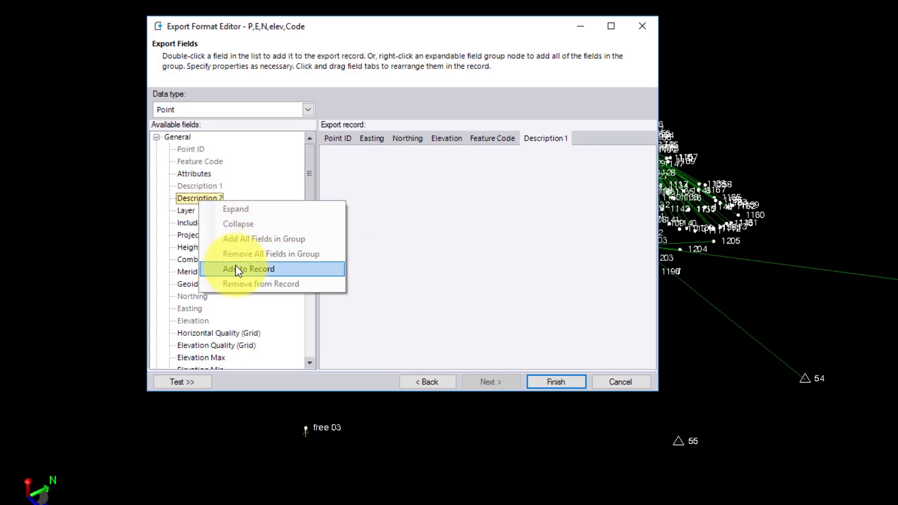
{"action": "left_click", "coordinate": [456, 221]}
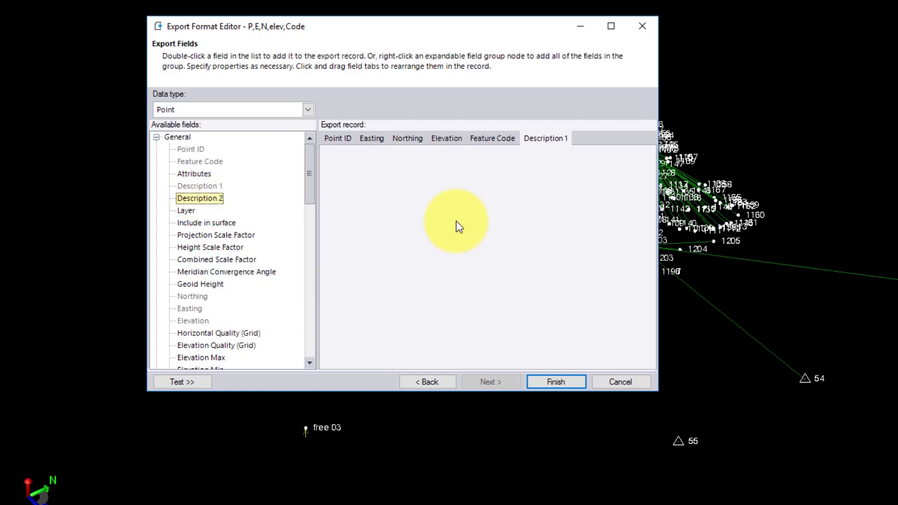
Collapse the General group and remove the Description 1 field from the export record.
{"action": "left_click", "coordinate": [157, 138]}
{"action": "right_click", "coordinate": [170, 137]}
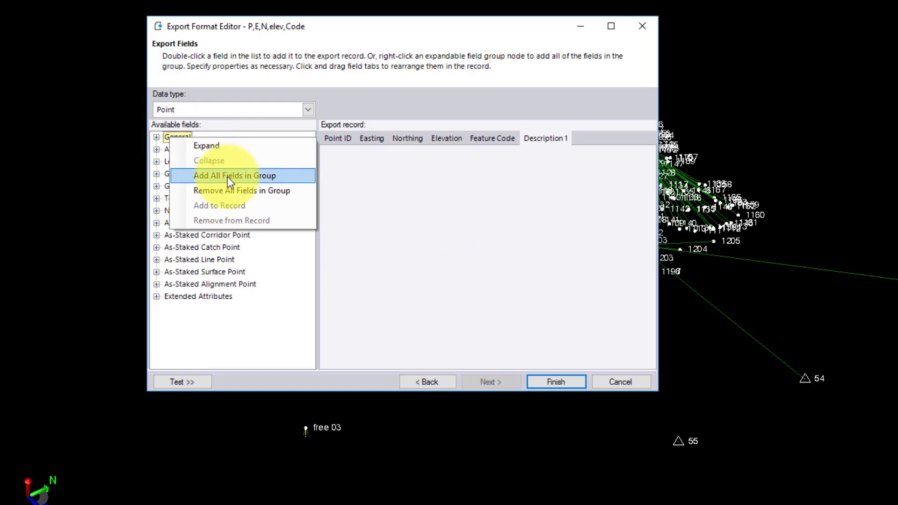
{"action": "left_click", "coordinate": [462, 181]}
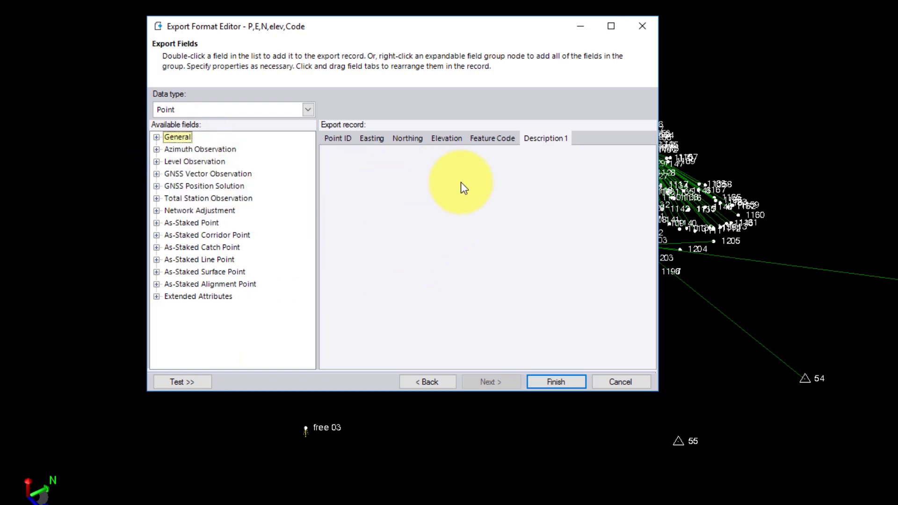
{"action": "right_click", "coordinate": [550, 143]}
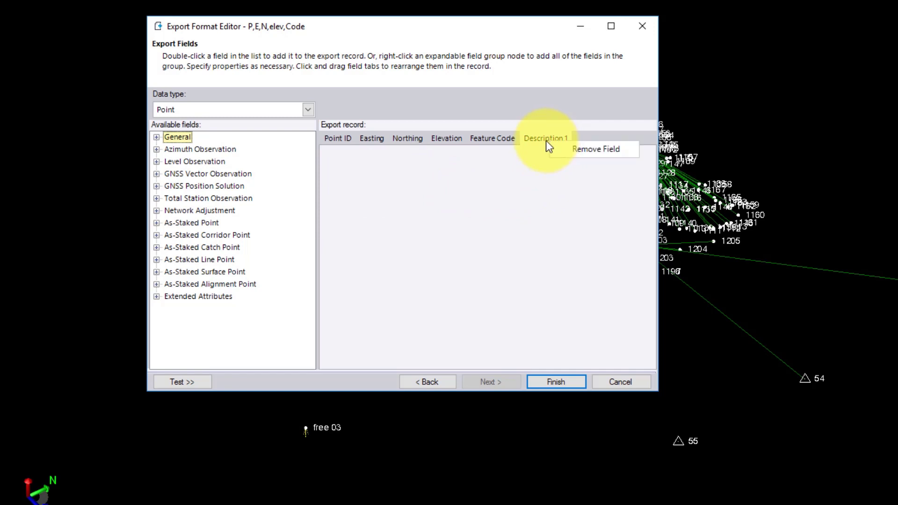
{"action": "left_click", "coordinate": [580, 152]}
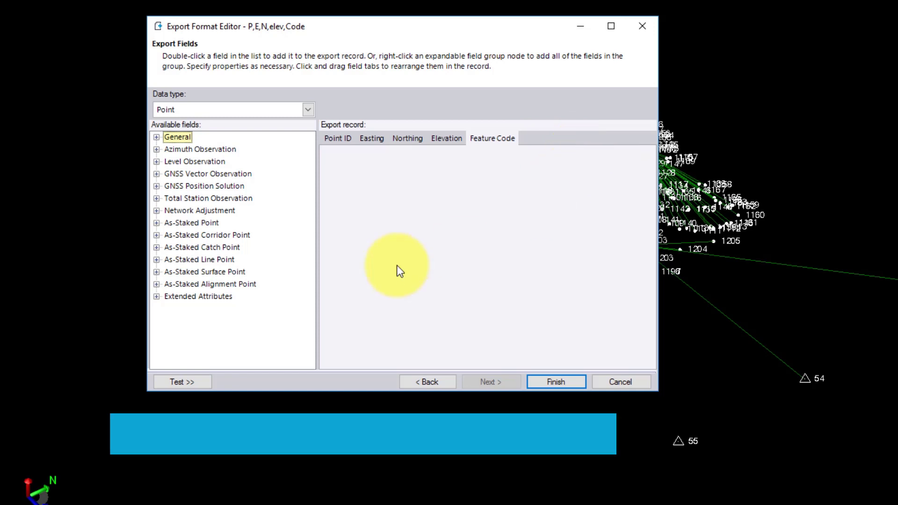
Preview the sample export records for the selected points, and cancel the Export Format Editor, leaving nothing selected.
{"action": "left_click", "coordinate": [194, 383]}
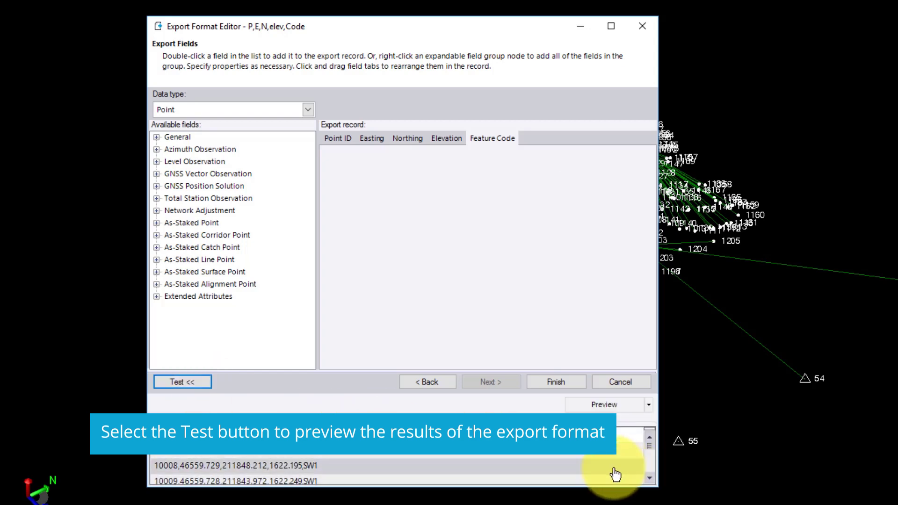
{"action": "scroll", "coordinate": [613, 475], "scroll_direction": "down", "scroll_amount": 2}
{"action": "scroll", "coordinate": [614, 469], "scroll_direction": "up", "scroll_amount": 3}
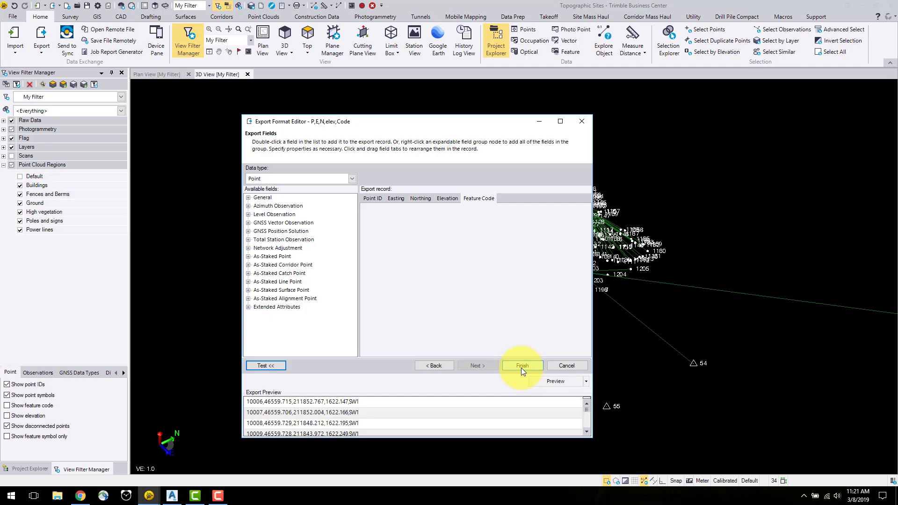
{"action": "left_click", "coordinate": [570, 364]}
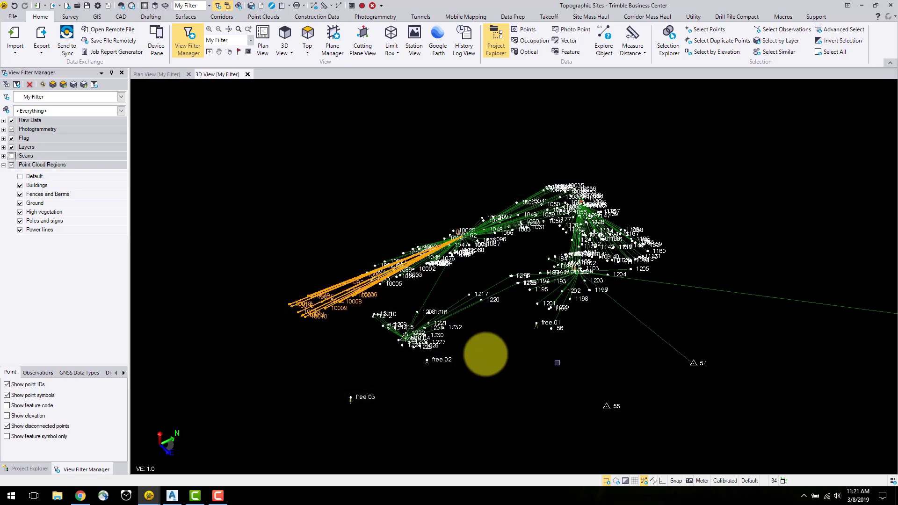
{"action": "left_click", "coordinate": [479, 351]}
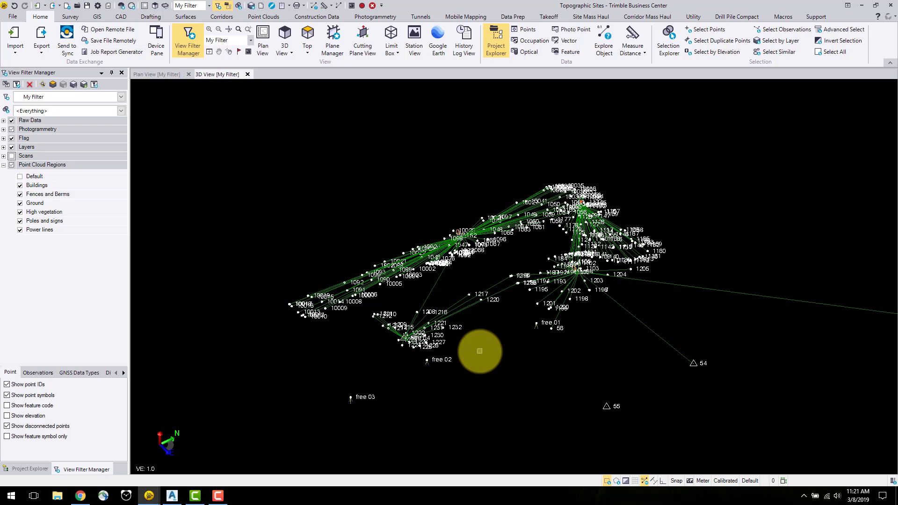
Start an export using the custom P,E,N,elev,Code file format.
{"action": "left_click", "coordinate": [45, 32]}
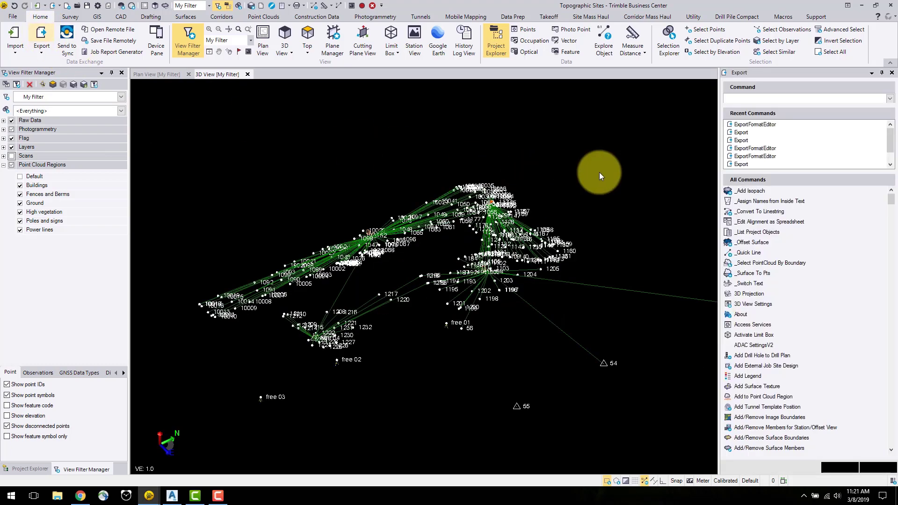
{"action": "left_click", "coordinate": [810, 118]}
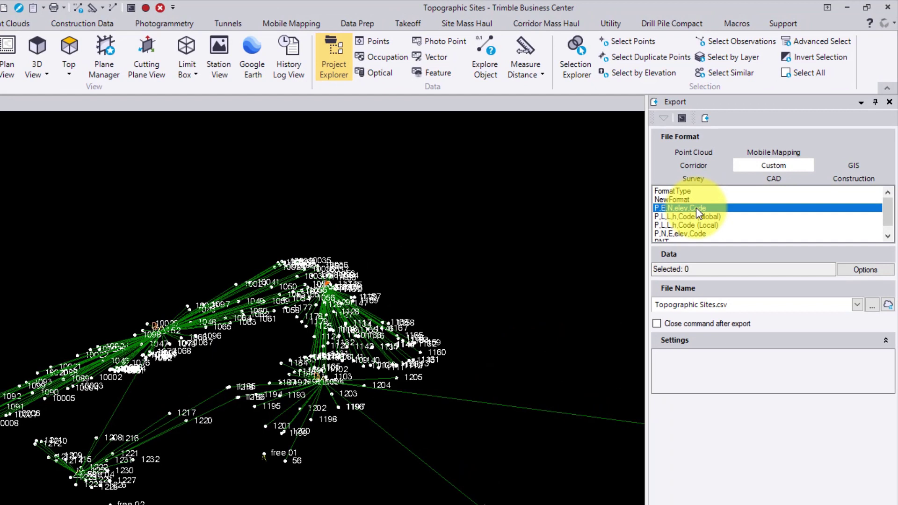
{"action": "left_click", "coordinate": [740, 271]}
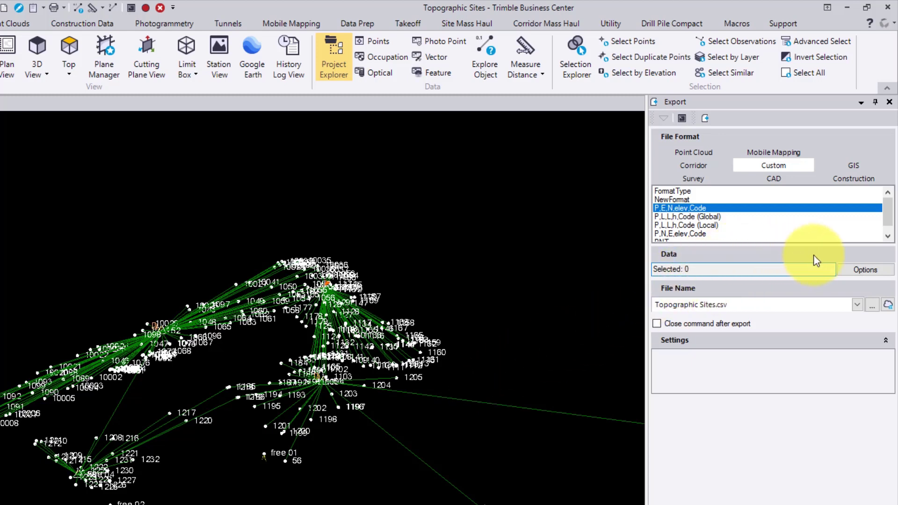
Export all of the visible data to Topographic Sites.csv, close the export command and clear the selection.
{"action": "left_click", "coordinate": [860, 269]}
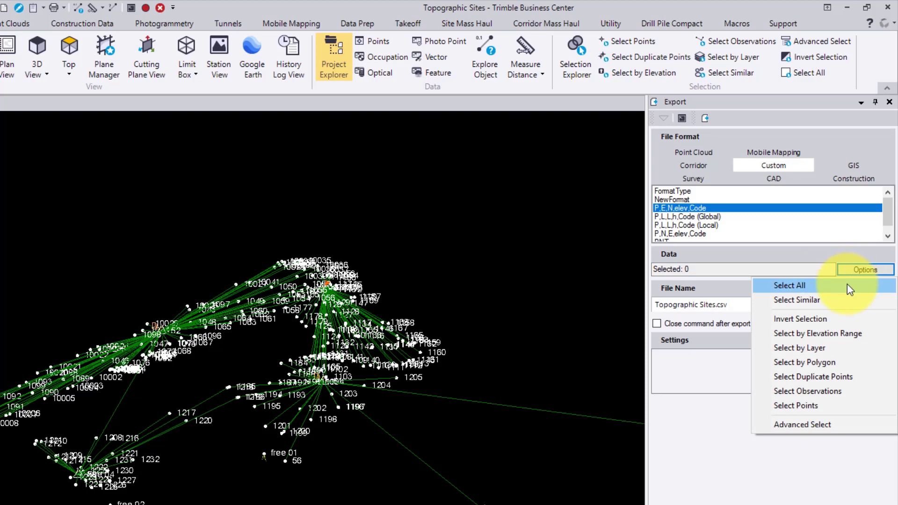
{"action": "left_click", "coordinate": [850, 287]}
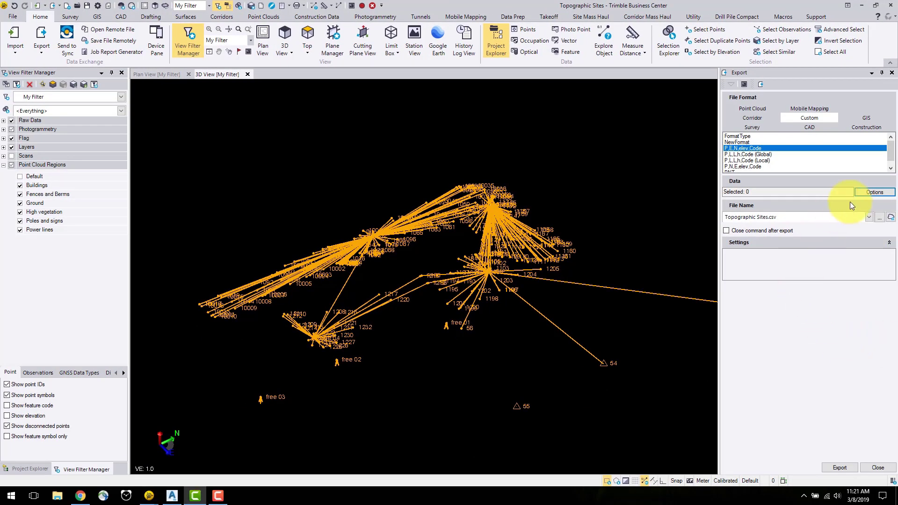
{"action": "left_click", "coordinate": [840, 468]}
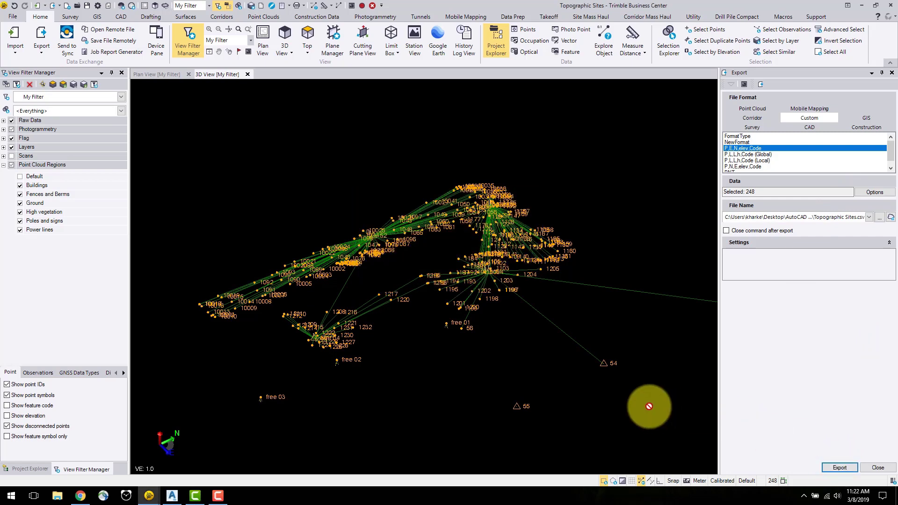
{"action": "key", "text": "Escape"}
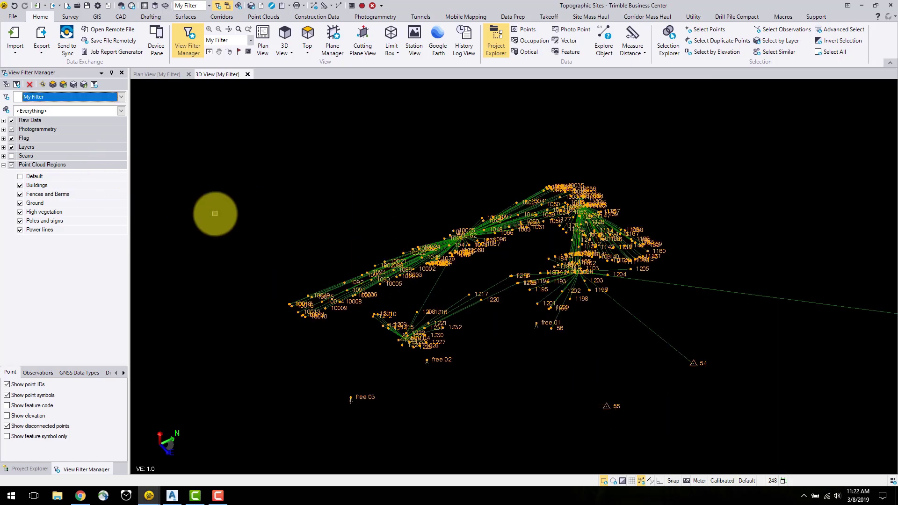
{"action": "left_click", "coordinate": [214, 214]}
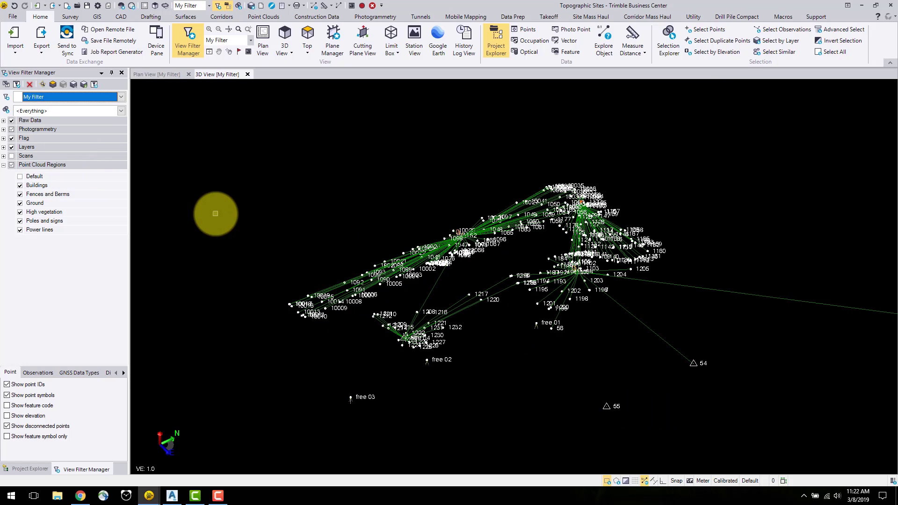
Show the scans without the raw data, with Ground as the only visible point cloud region.
{"action": "left_click", "coordinate": [11, 156]}
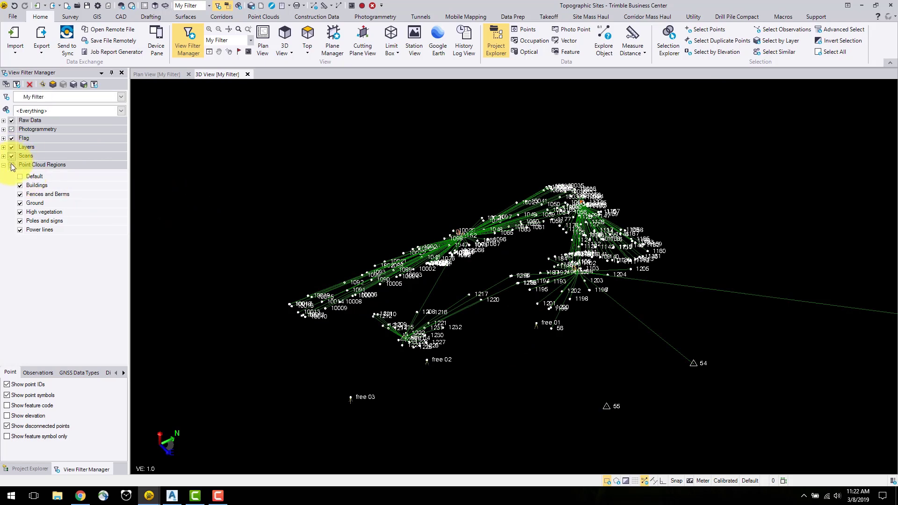
{"action": "left_click", "coordinate": [12, 120]}
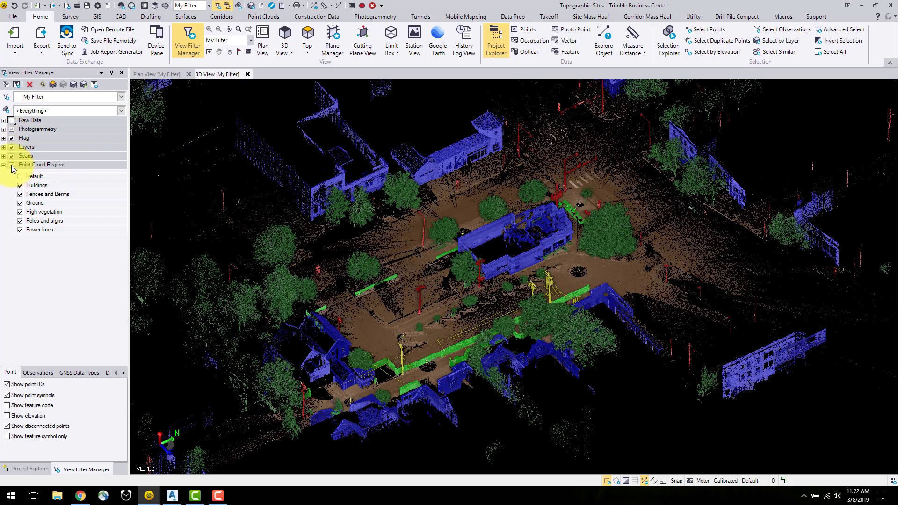
{"action": "left_click", "coordinate": [11, 164]}
{"action": "left_click", "coordinate": [19, 203]}
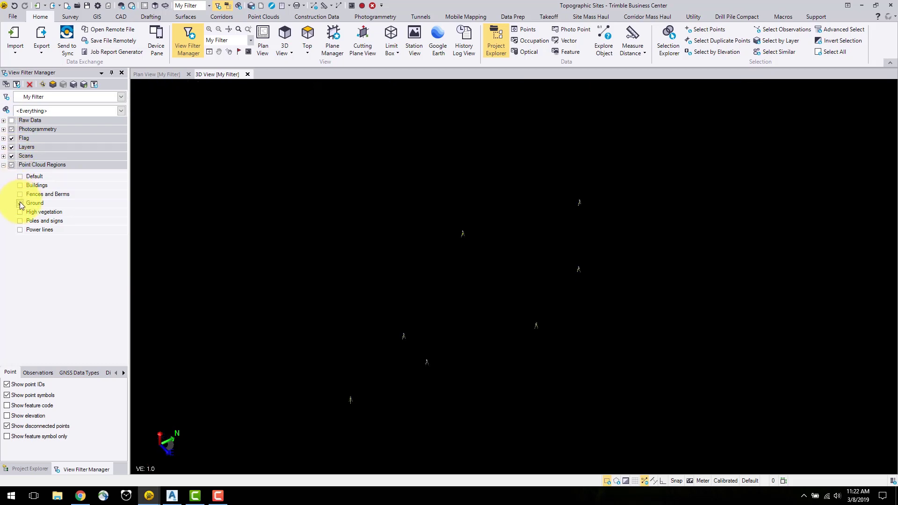
Export the visible ground point cloud with the RCP exporter to Topographic Sites.rcp.
{"action": "left_click", "coordinate": [41, 36]}
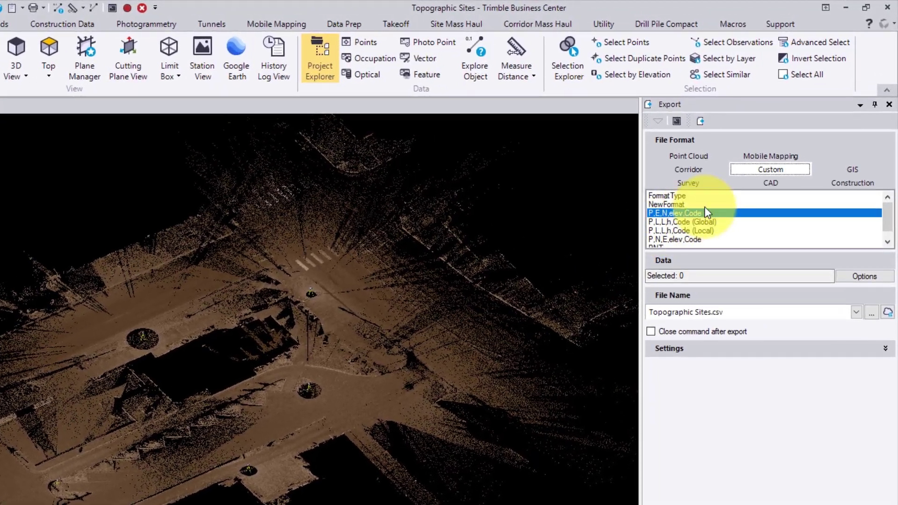
{"action": "left_click", "coordinate": [714, 132]}
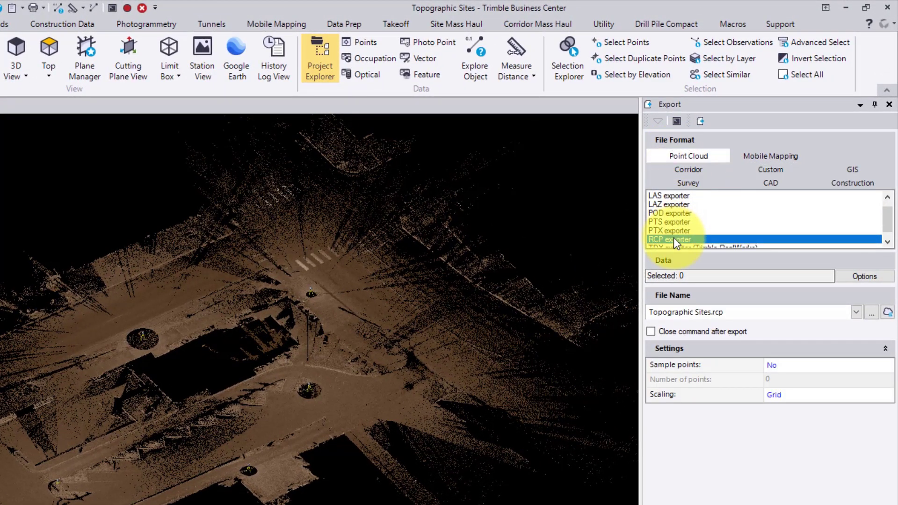
{"action": "left_click", "coordinate": [715, 275]}
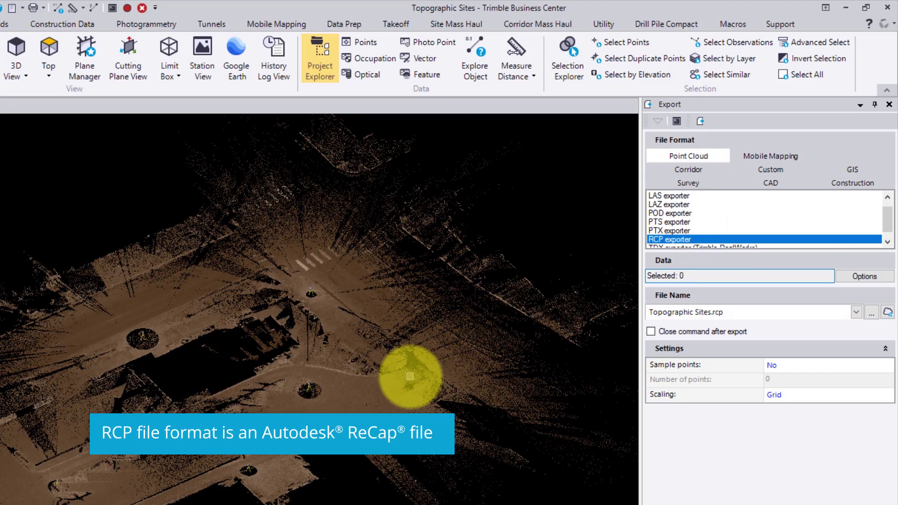
{"action": "left_click", "coordinate": [410, 376]}
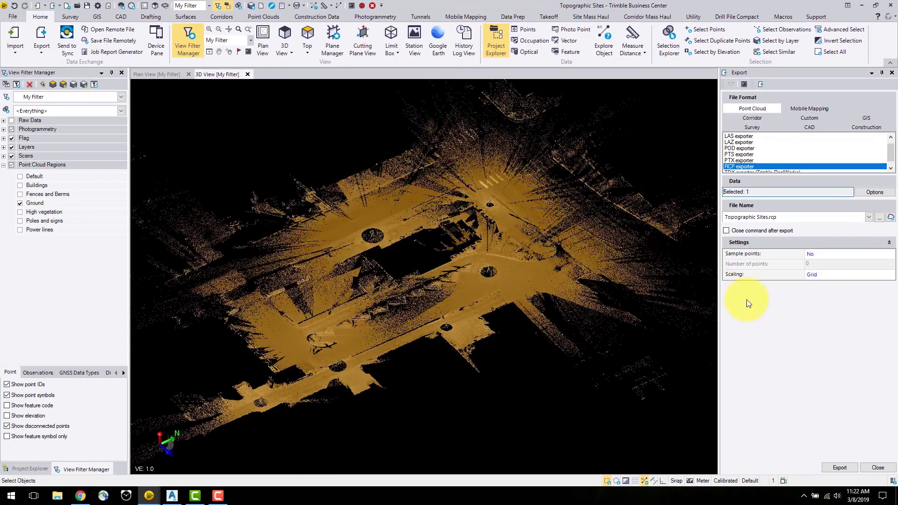
{"action": "left_click", "coordinate": [848, 467]}
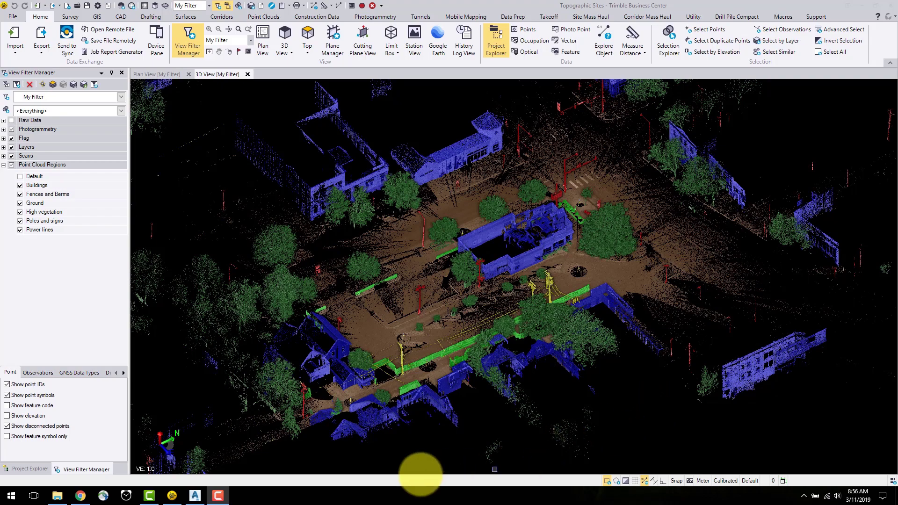
Switch to Civil 3D and set the drawing units of Drawing1 to Meters in the drawing settings.
{"action": "left_click", "coordinate": [220, 496]}
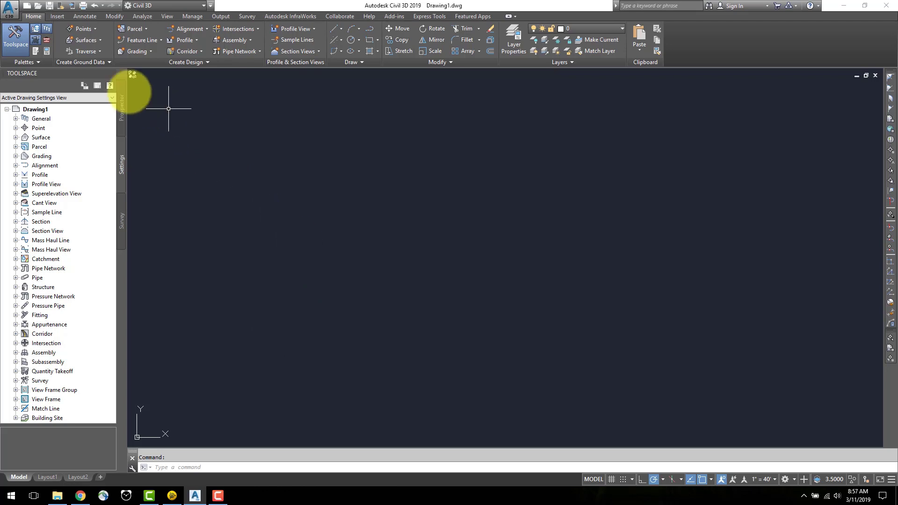
{"action": "left_click", "coordinate": [8, 18]}
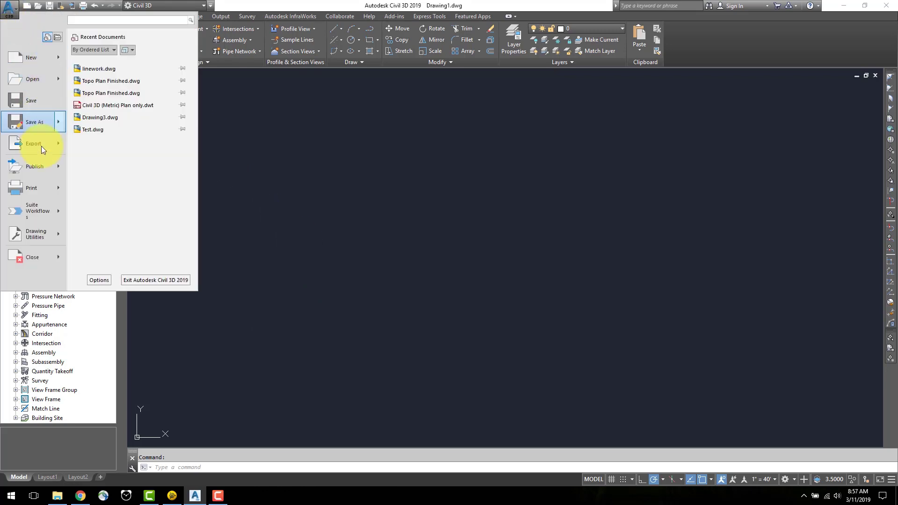
{"action": "mouse_move", "coordinate": [61, 232]}
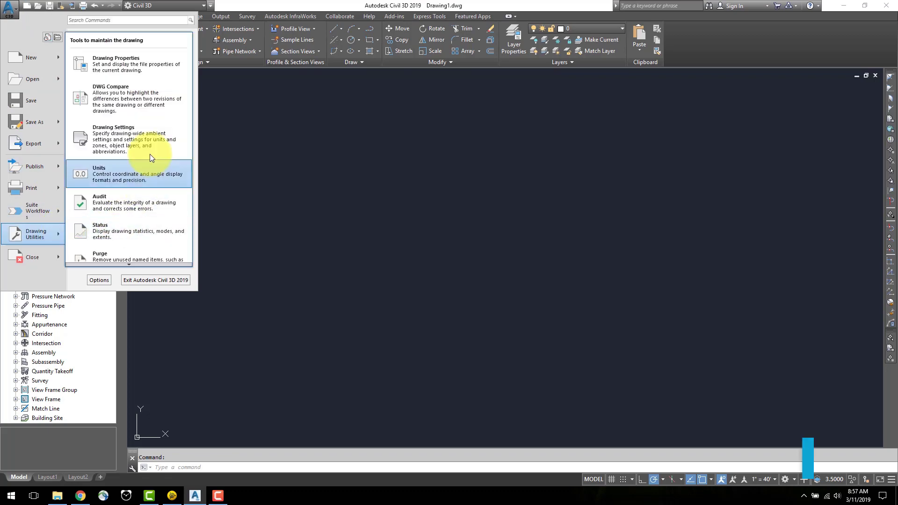
{"action": "left_click", "coordinate": [149, 142]}
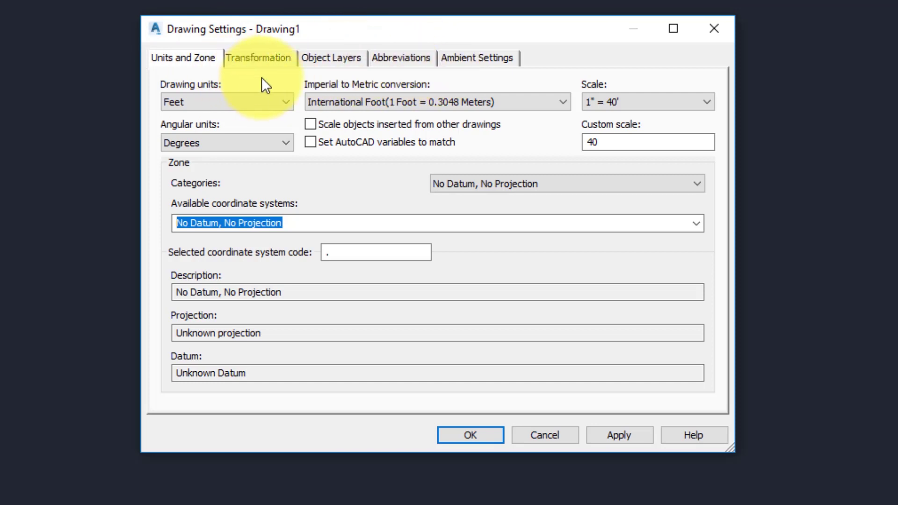
{"action": "left_click", "coordinate": [289, 102]}
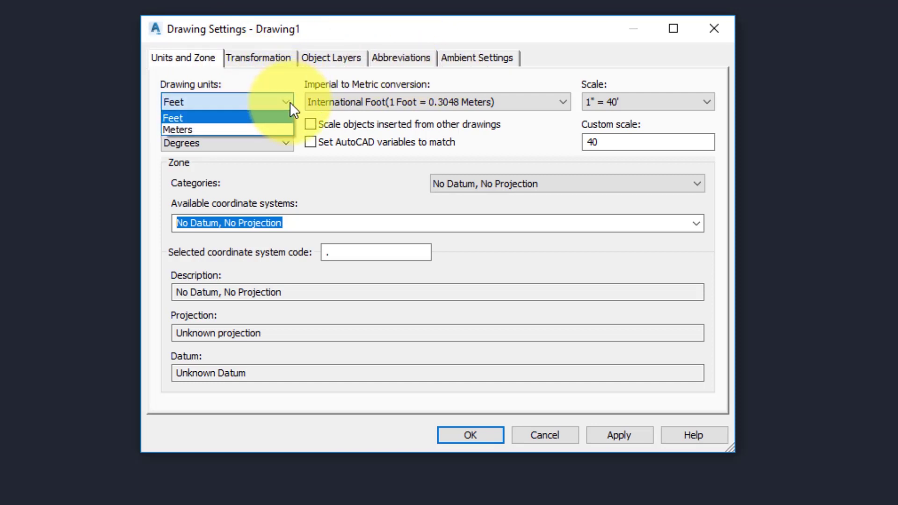
{"action": "left_click", "coordinate": [269, 129]}
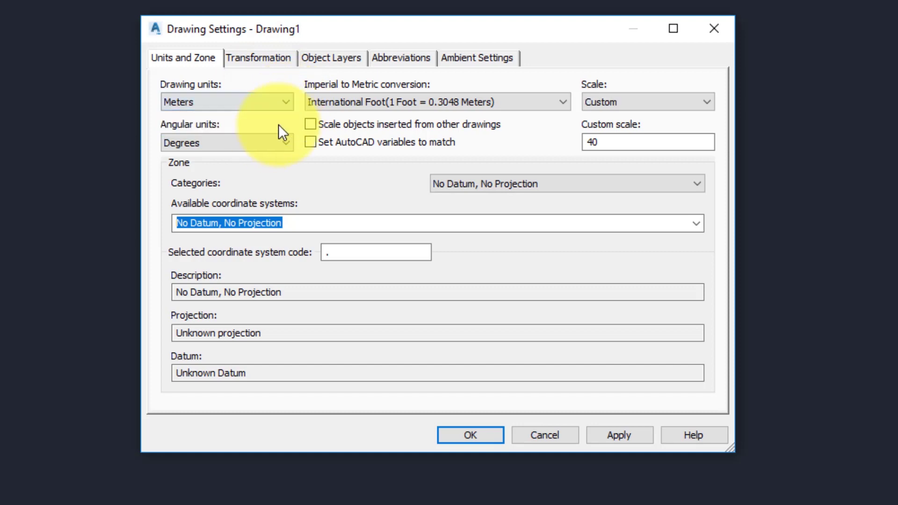
Assign the USA, Colorado zone with the NAD83 Colorado State Planes, Central Zone, US Foot coordinate system and apply the drawing settings.
{"action": "left_click", "coordinate": [655, 184]}
{"action": "left_click_drag", "start_coordinate": [704, 265], "coordinate": [695, 434]}
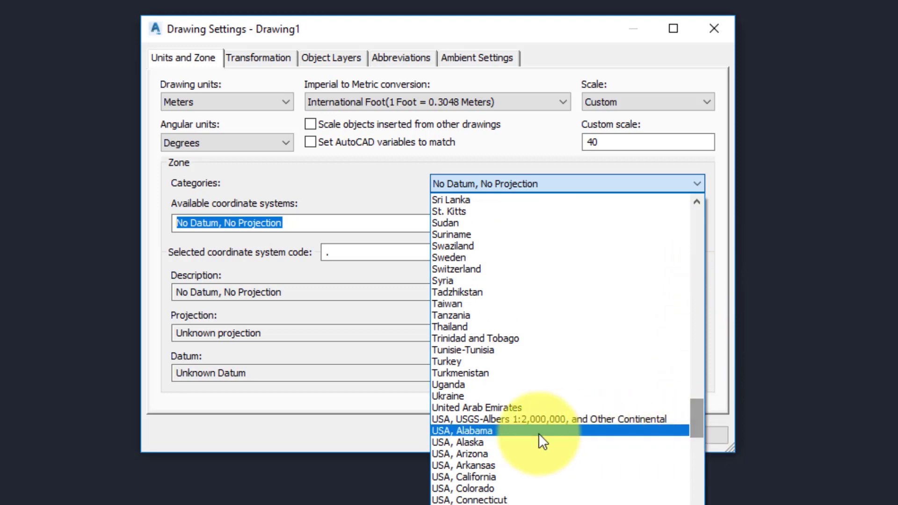
{"action": "left_click", "coordinate": [510, 489]}
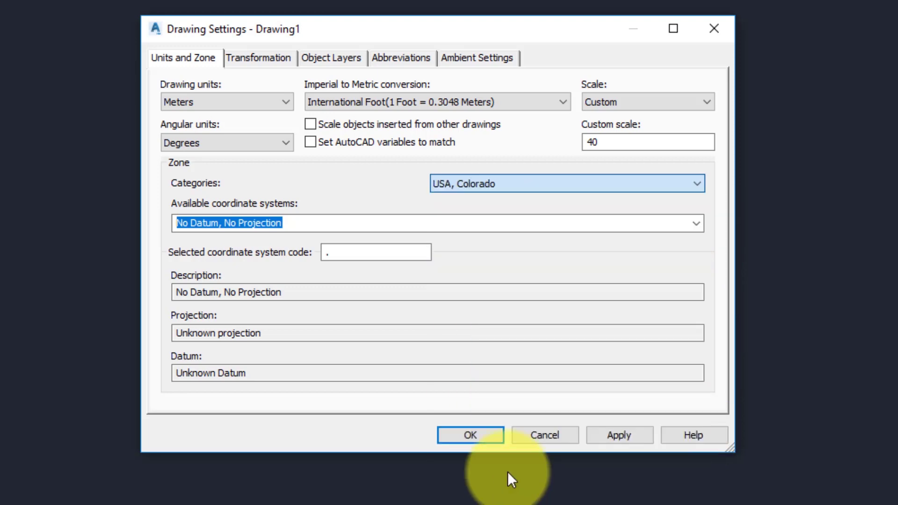
{"action": "left_click", "coordinate": [673, 228]}
{"action": "scroll", "coordinate": [614, 327], "scroll_direction": "down", "scroll_amount": 2}
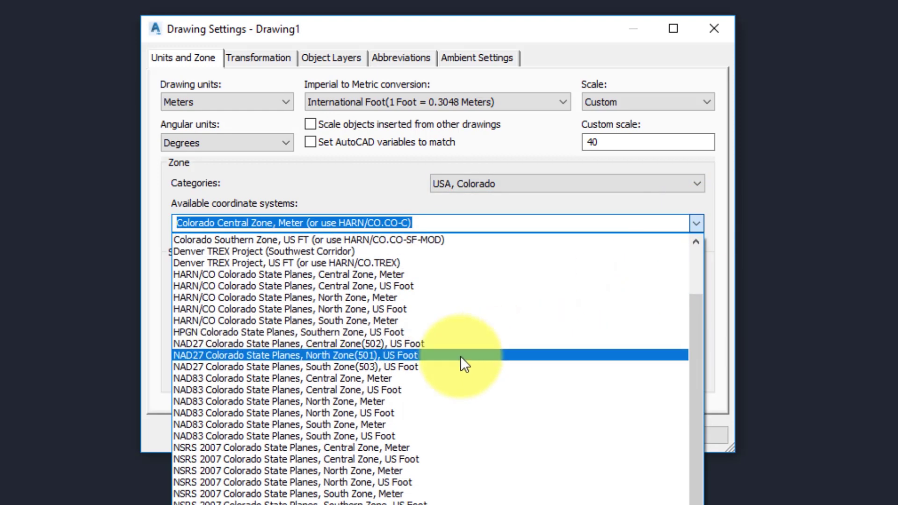
{"action": "left_click", "coordinate": [368, 388]}
{"action": "left_click", "coordinate": [639, 434]}
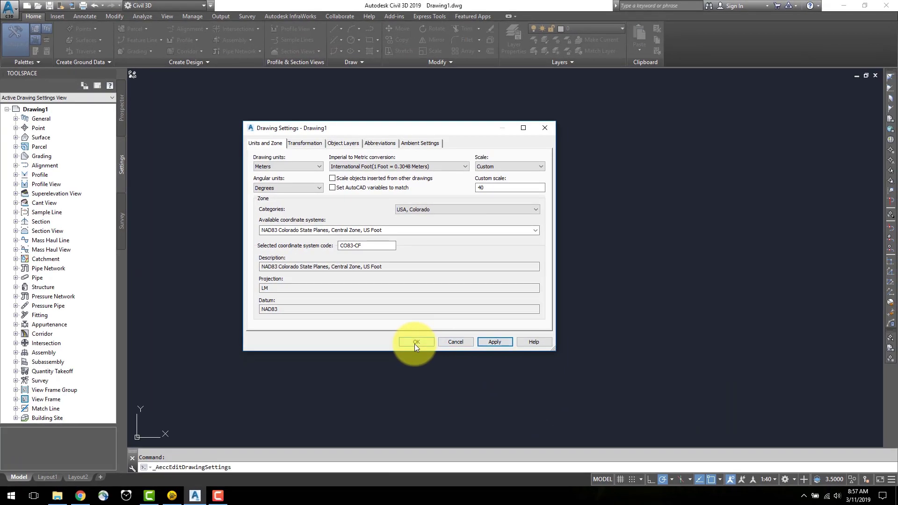
{"action": "left_click", "coordinate": [415, 344]}
Set the insertion scale units of the drawing to Meters.
{"action": "left_click", "coordinate": [12, 15]}
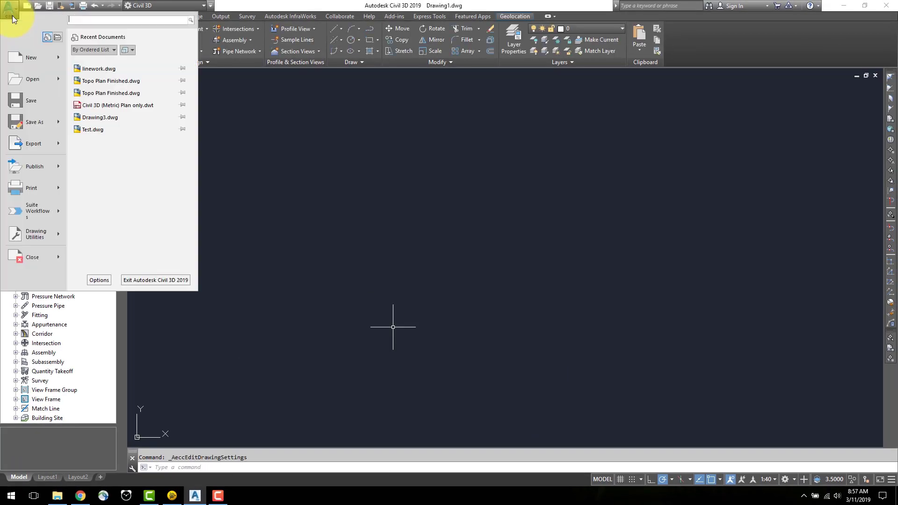
{"action": "mouse_move", "coordinate": [54, 237]}
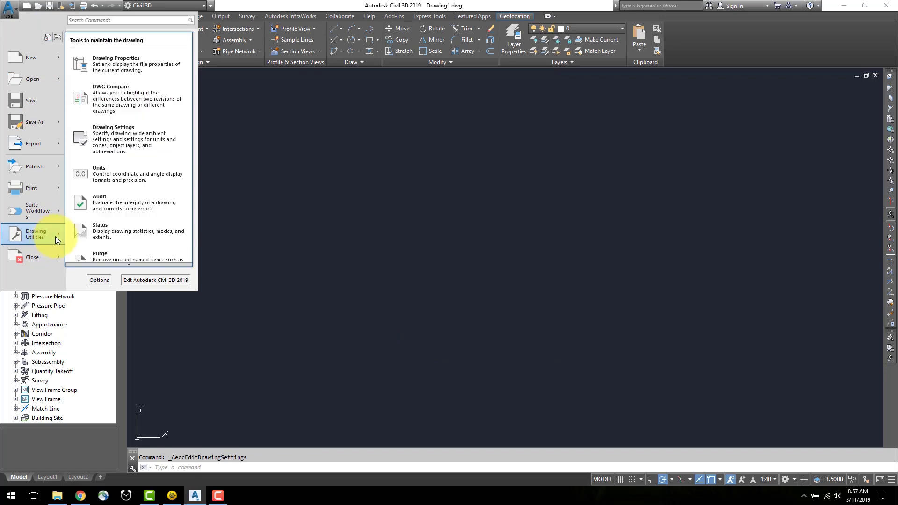
{"action": "left_click", "coordinate": [116, 179]}
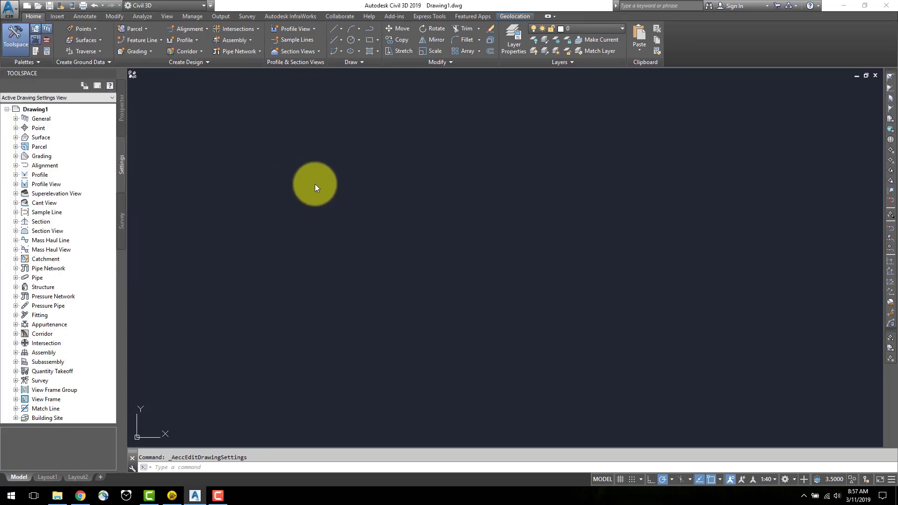
{"action": "left_click", "coordinate": [206, 219]}
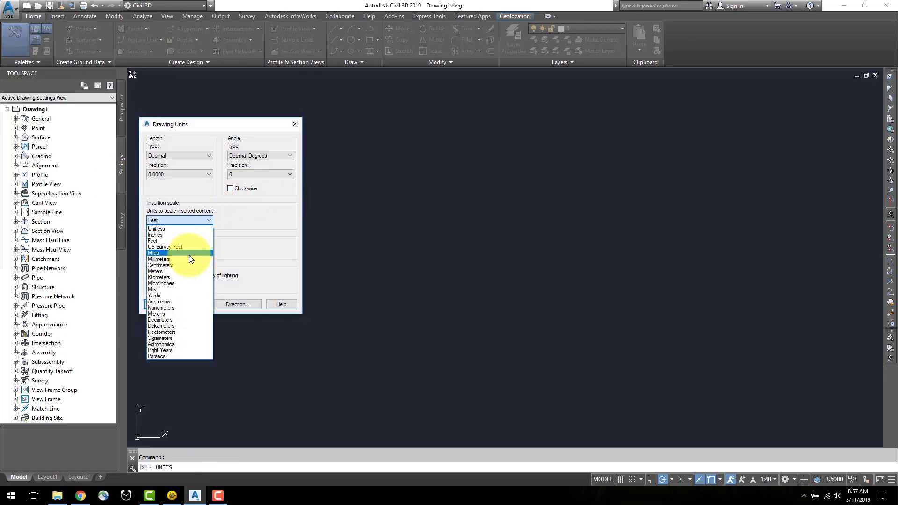
{"action": "left_click", "coordinate": [185, 270]}
{"action": "left_click", "coordinate": [161, 305]}
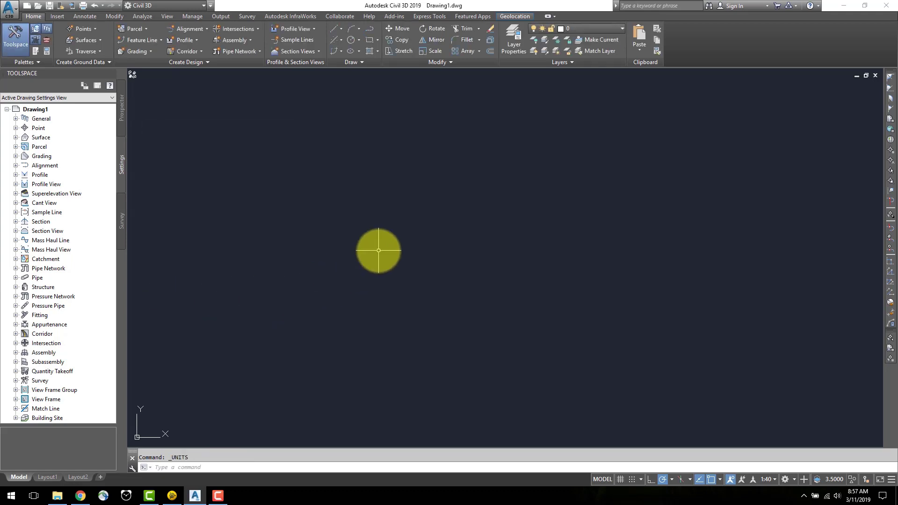
Import the layer states from Layers.las, restore them in the drawing and close the layer properties manager.
{"action": "left_click", "coordinate": [524, 43]}
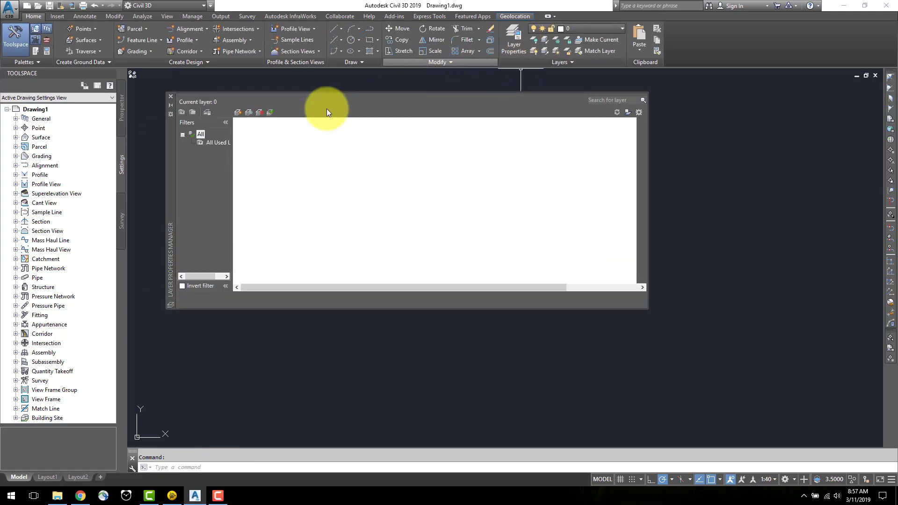
{"action": "left_click", "coordinate": [207, 113]}
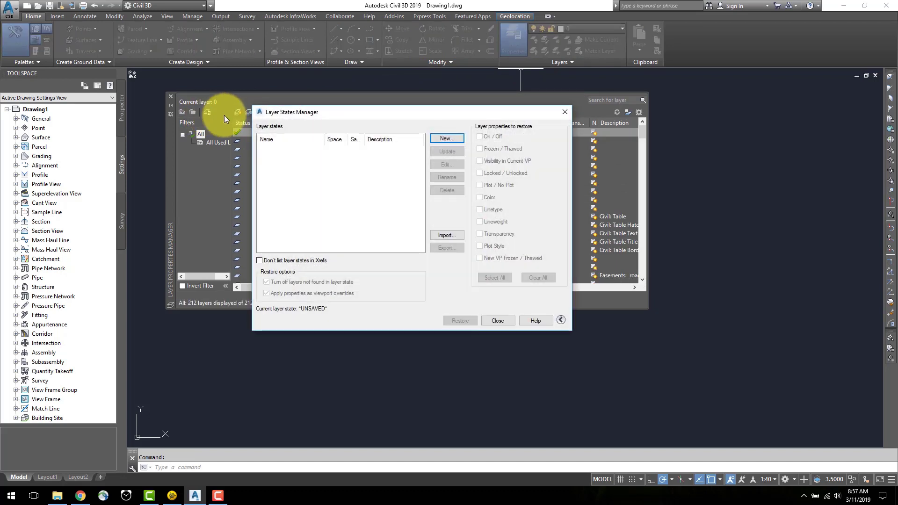
{"action": "mouse_move", "coordinate": [372, 189]}
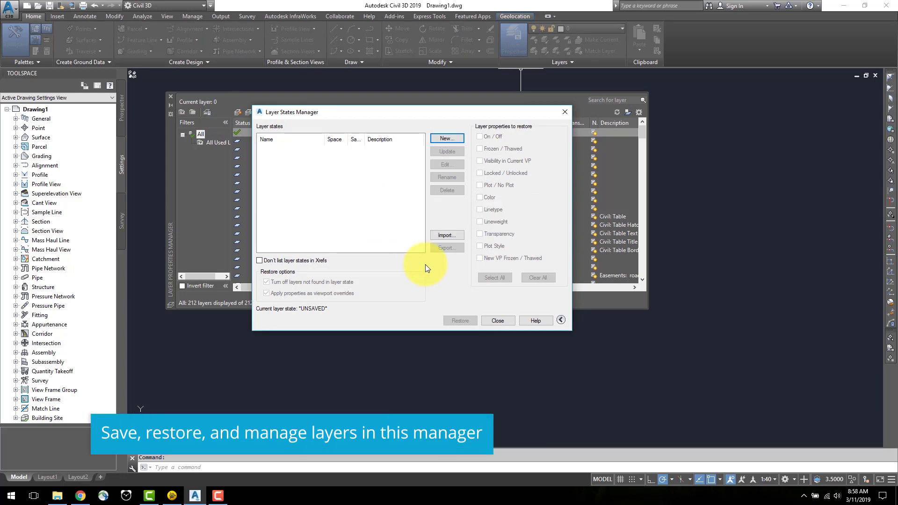
{"action": "left_click", "coordinate": [447, 235]}
{"action": "left_click", "coordinate": [294, 226]}
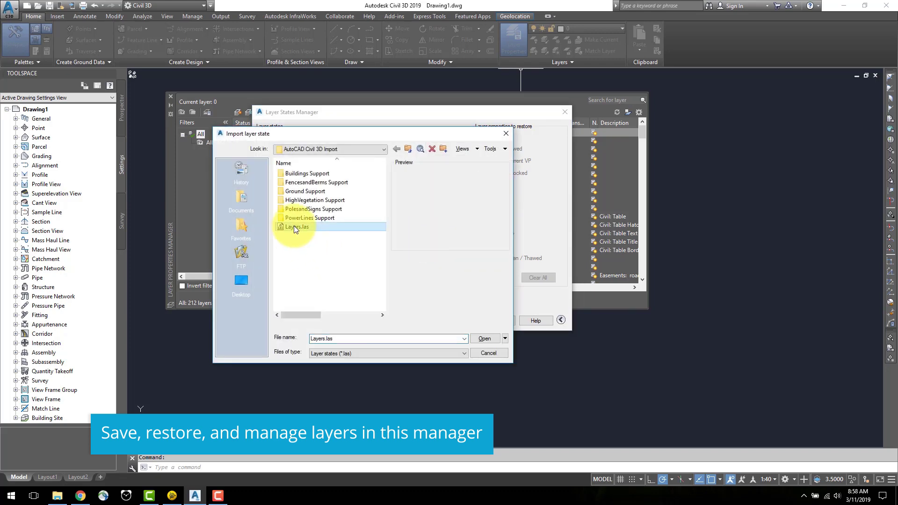
{"action": "left_click", "coordinate": [482, 340]}
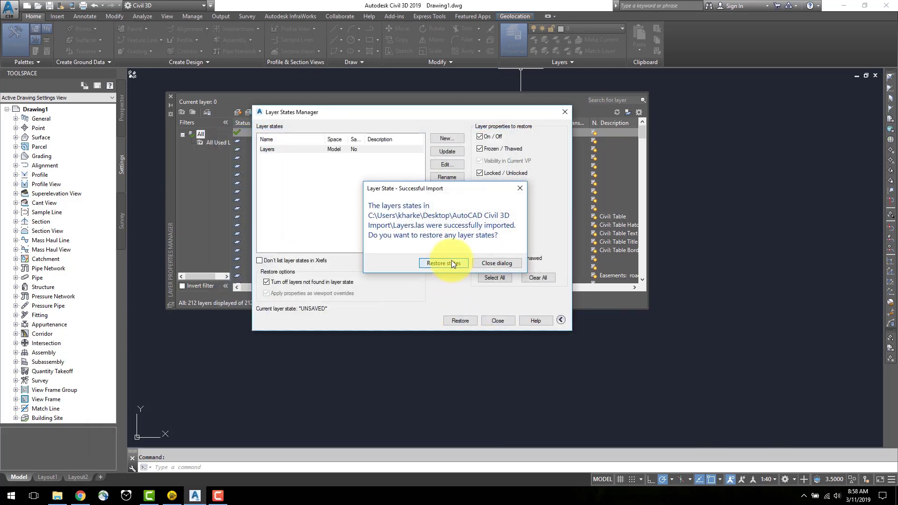
{"action": "left_click", "coordinate": [452, 263]}
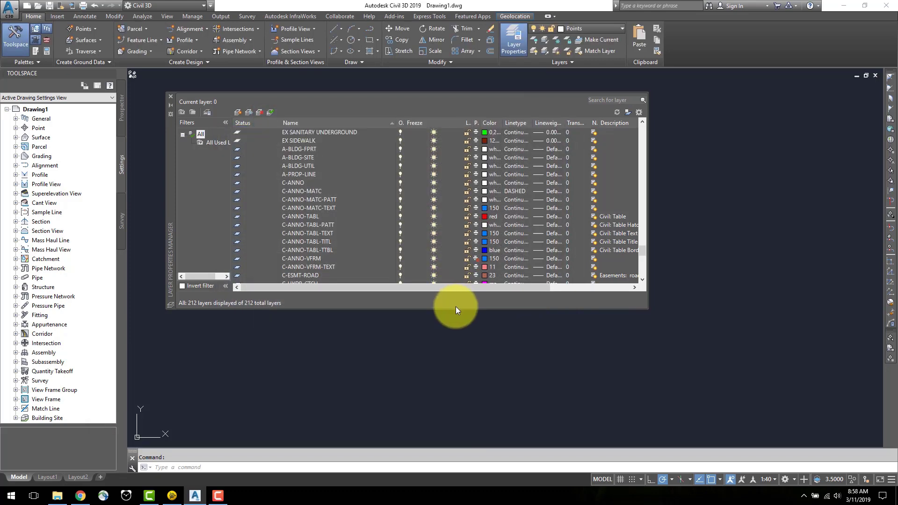
{"action": "left_click", "coordinate": [170, 96]}
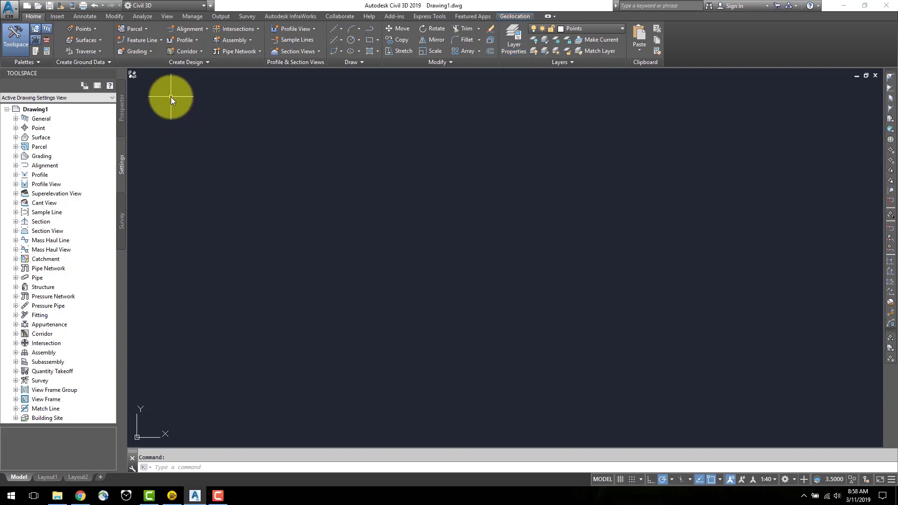
Import the survey points from Topographic Sites.csv using the PENZD (comma delimited) point file format.
{"action": "left_click", "coordinate": [61, 18]}
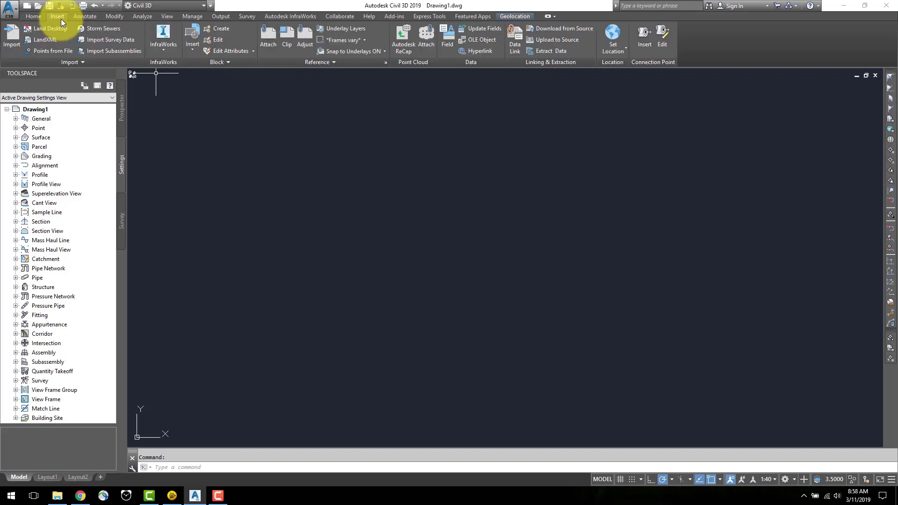
{"action": "left_click", "coordinate": [60, 49]}
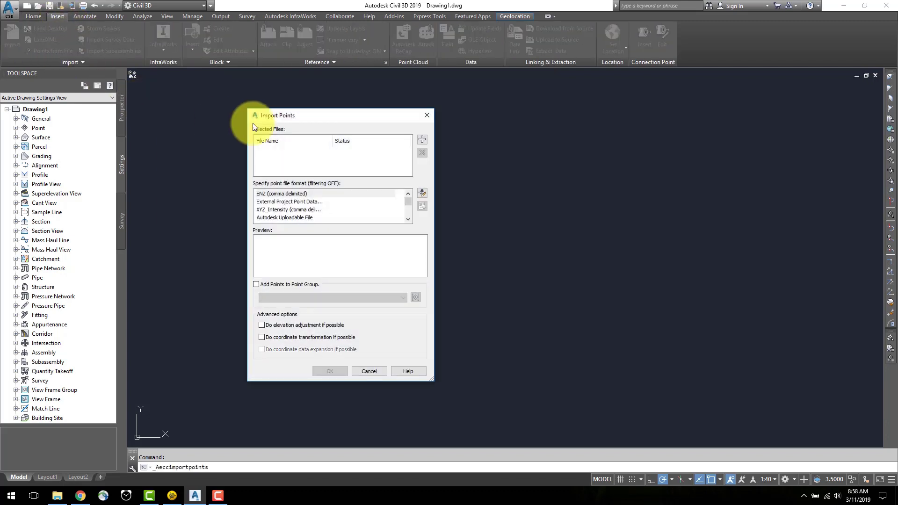
{"action": "left_click", "coordinate": [423, 141]}
{"action": "left_click", "coordinate": [405, 224]}
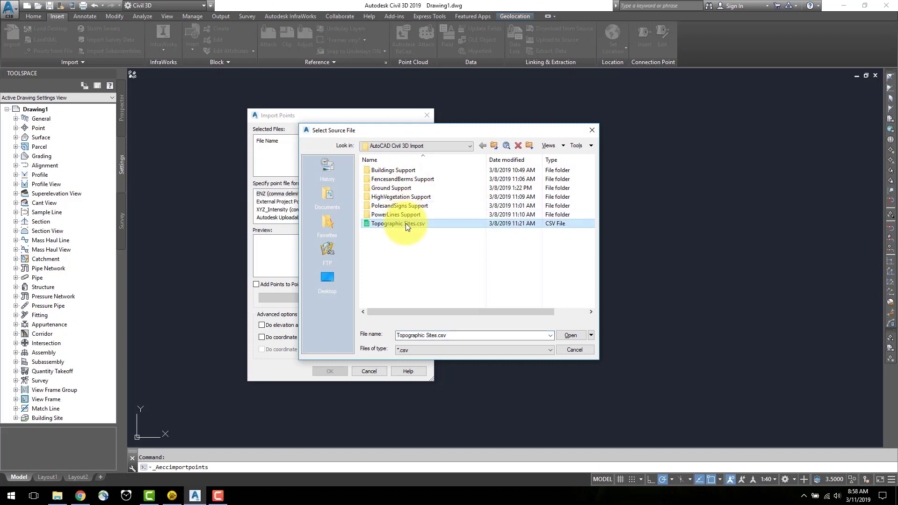
{"action": "left_click", "coordinate": [565, 336]}
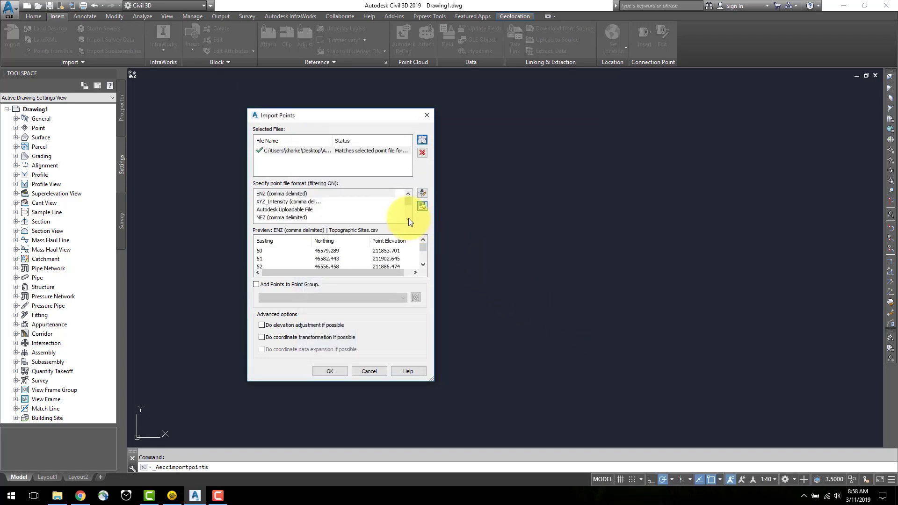
{"action": "scroll", "coordinate": [409, 218], "scroll_direction": "down", "scroll_amount": 3}
{"action": "left_click", "coordinate": [263, 210]}
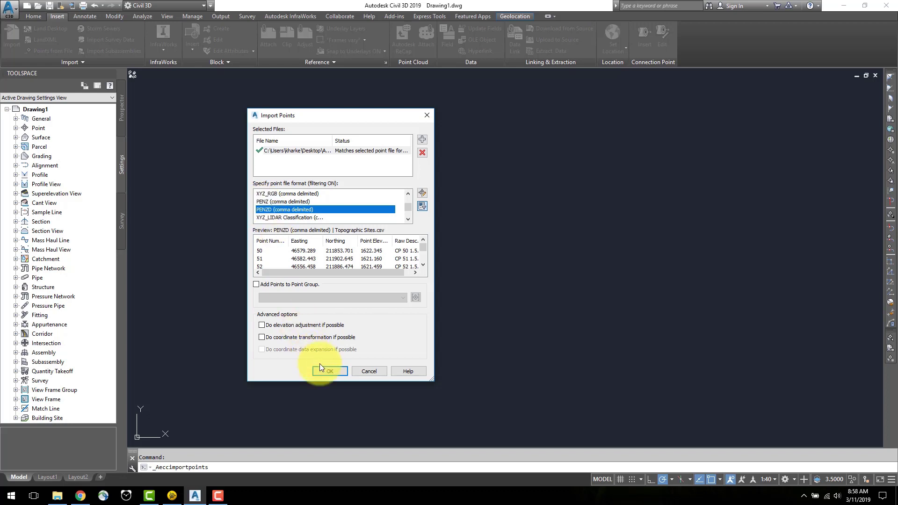
{"action": "left_click", "coordinate": [330, 372]}
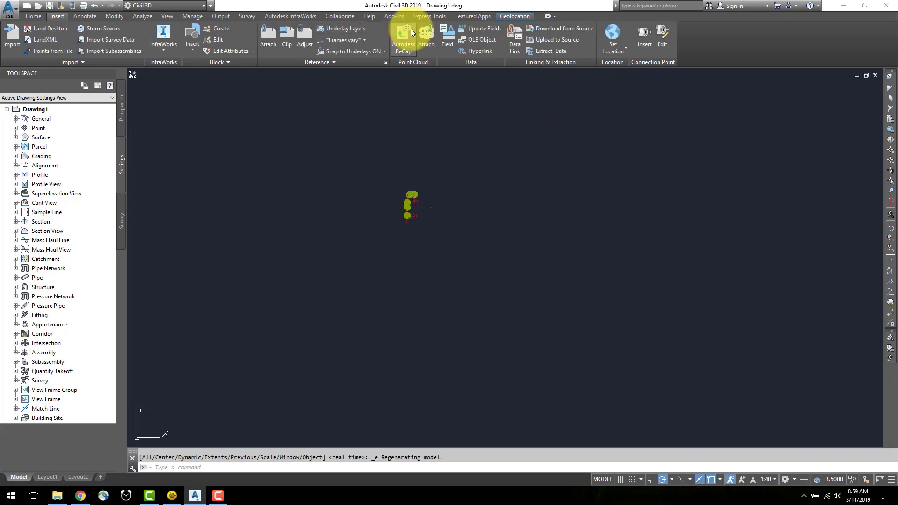
Attach the Ground.rcp point cloud with a relative path at insertion point 0,0,0, scale 1 and rotation 0.
{"action": "left_click", "coordinate": [426, 33]}
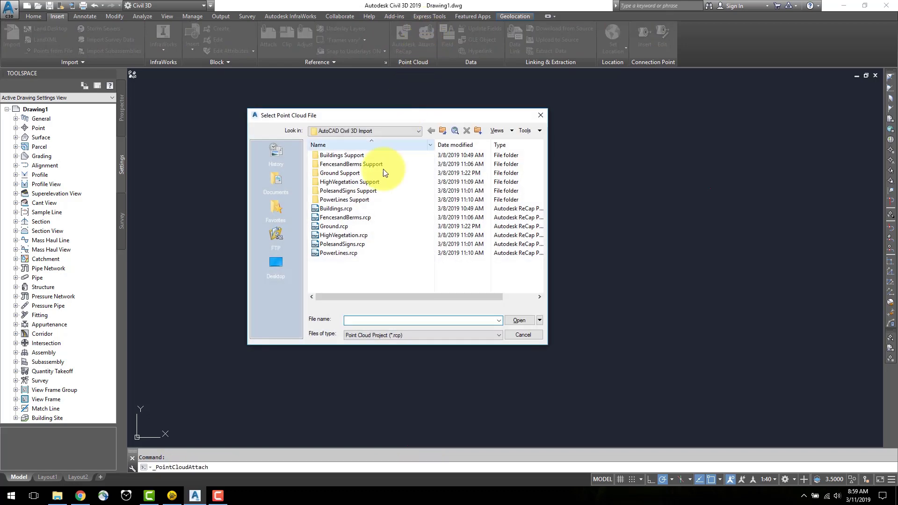
{"action": "left_click", "coordinate": [356, 226]}
{"action": "left_click", "coordinate": [518, 321]}
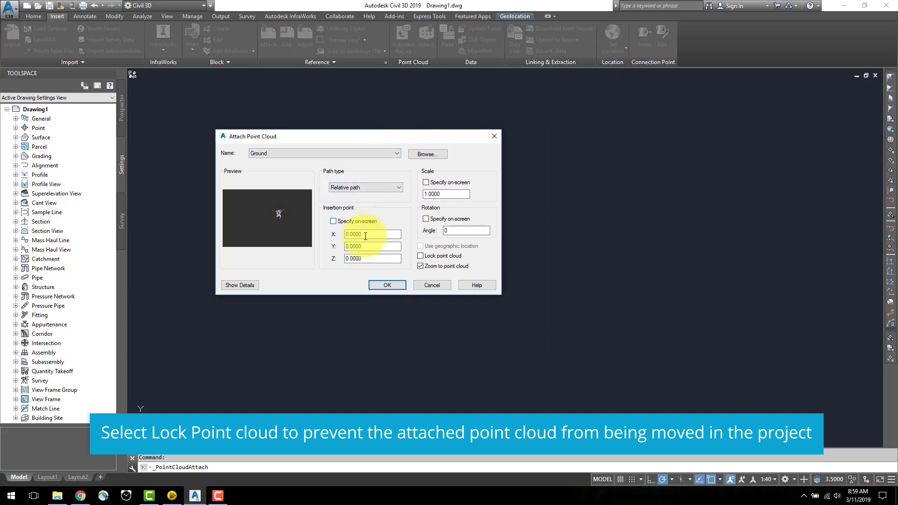
{"action": "left_click", "coordinate": [391, 283]}
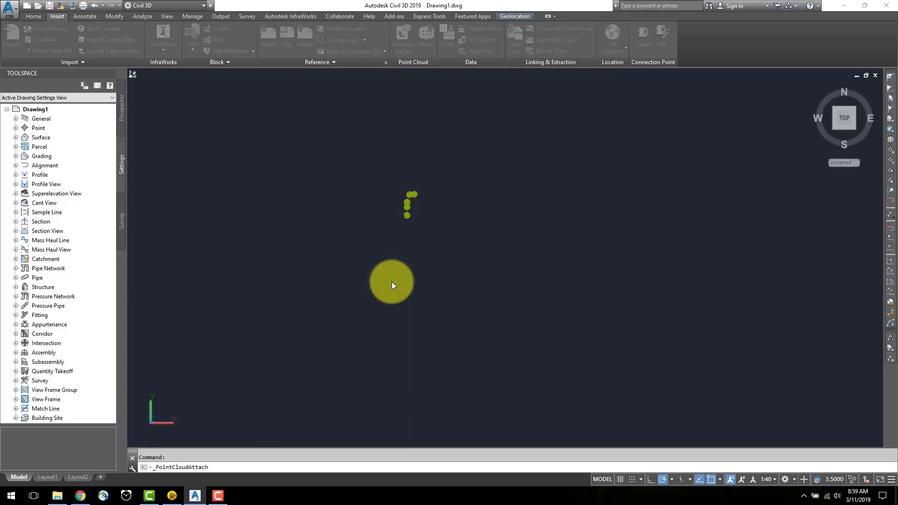
{"action": "scroll", "coordinate": [599, 213], "scroll_direction": "up", "scroll_amount": 6}
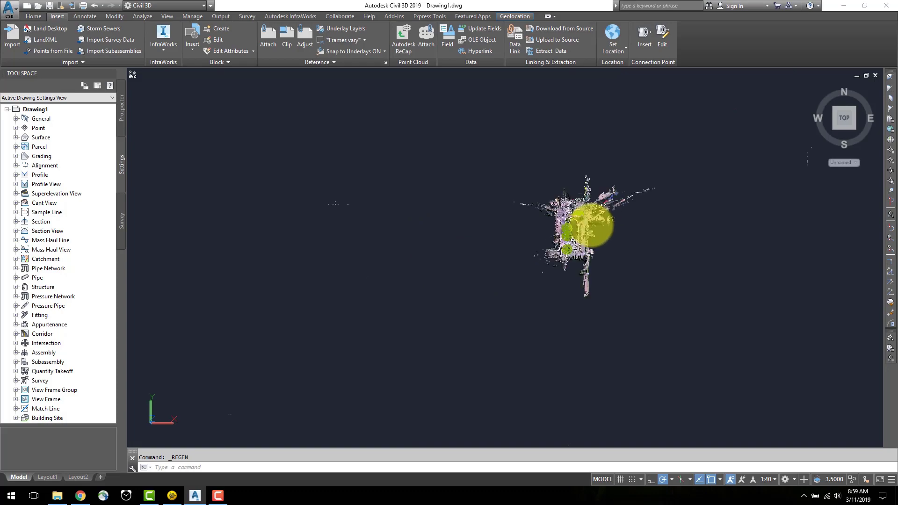
{"action": "middle_click_drag", "start_coordinate": [582, 269], "coordinate": [481, 261]}
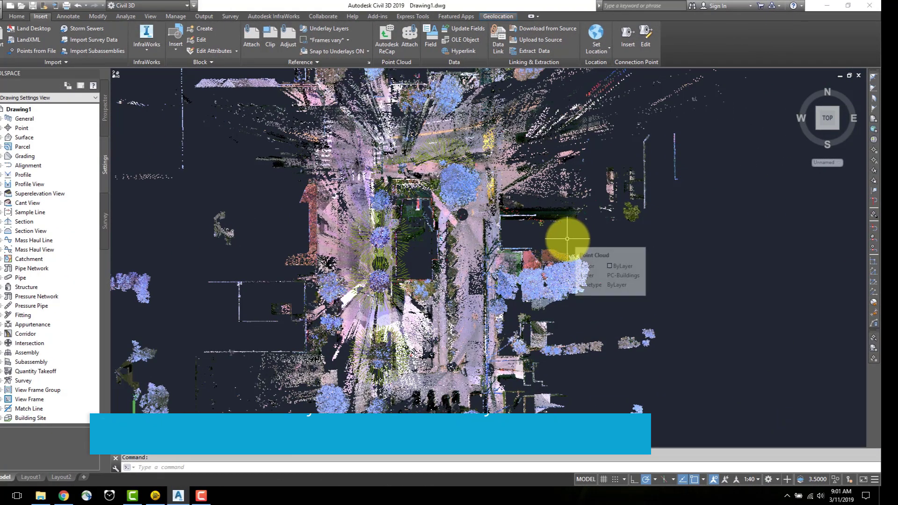
View the point clouds in 3D, select with a crossing window and examine the Scan Colors visualization options.
{"action": "middle_click_drag", "start_coordinate": [567, 239], "coordinate": [504, 171], "text": "shift"}
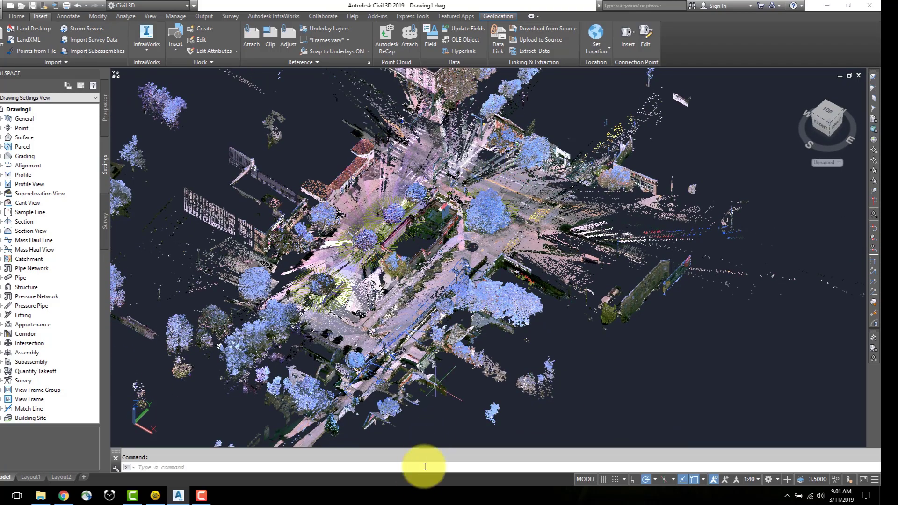
{"action": "left_click", "coordinate": [454, 425]}
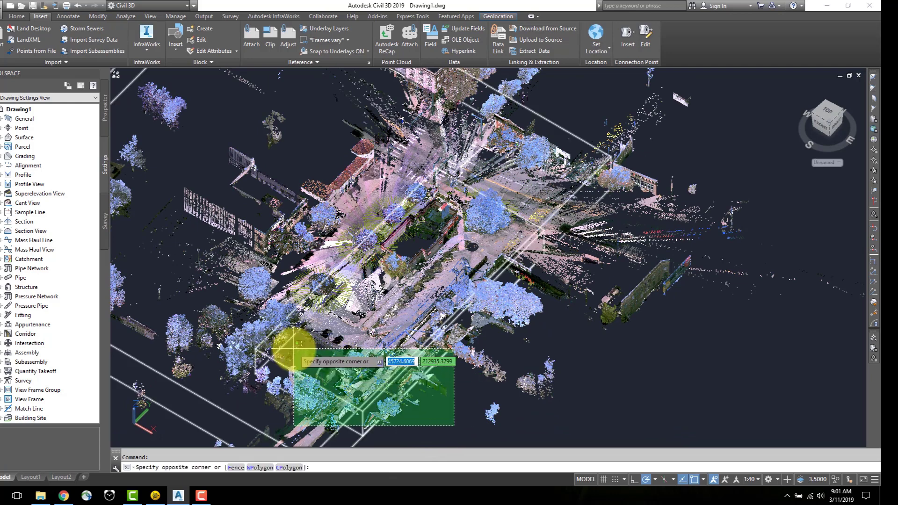
{"action": "left_click", "coordinate": [295, 351]}
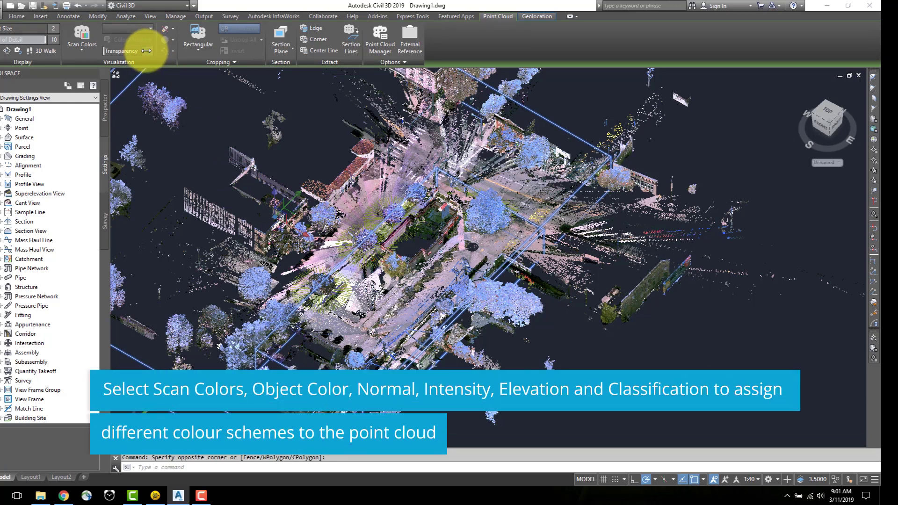
{"action": "left_click", "coordinate": [84, 50]}
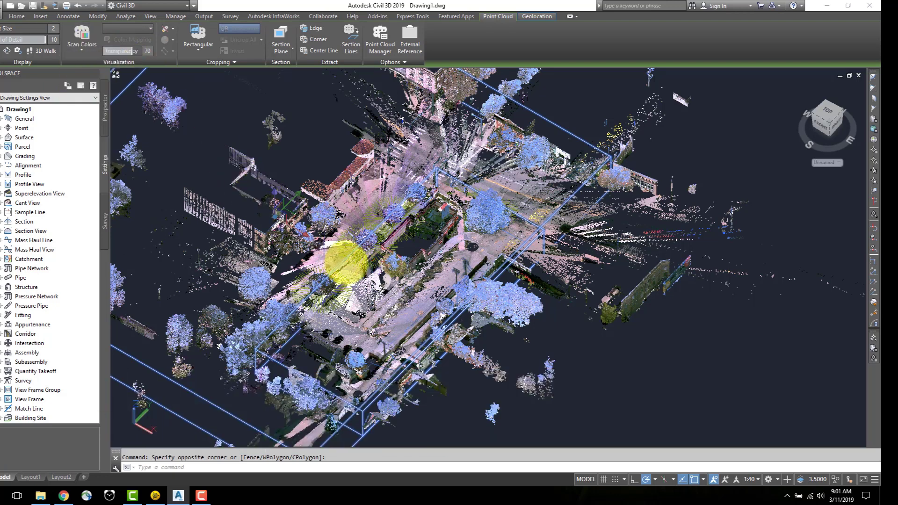
{"action": "key", "text": "Escape"}
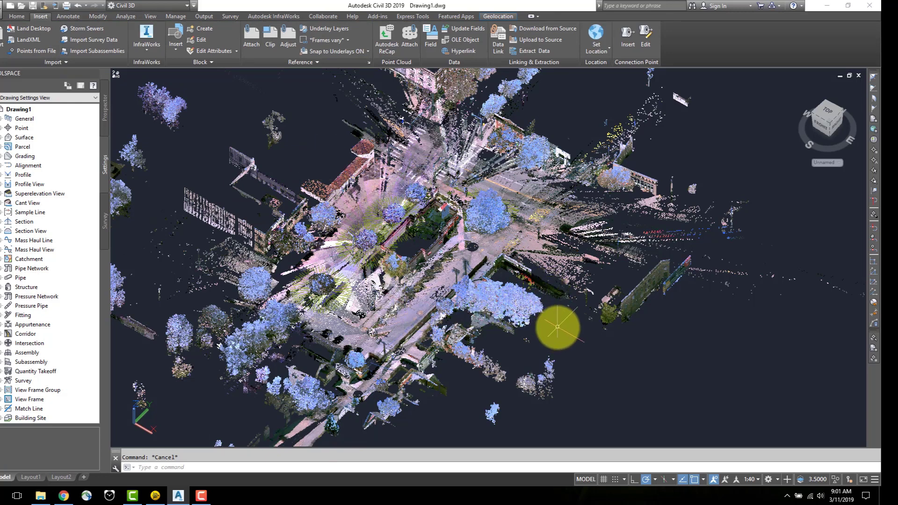
Edit the Basic point style so its Marker and Label components are visible in the Model view direction.
{"action": "left_click", "coordinate": [105, 175]}
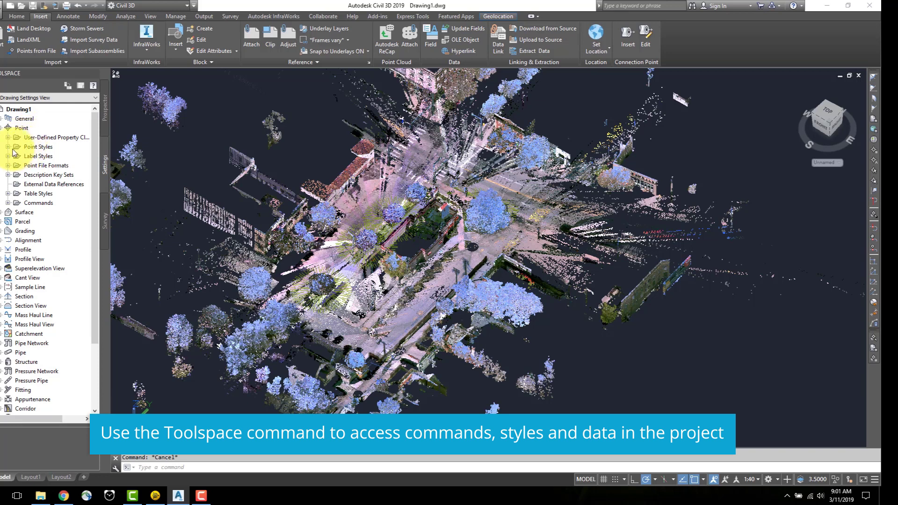
{"action": "left_click", "coordinate": [7, 147]}
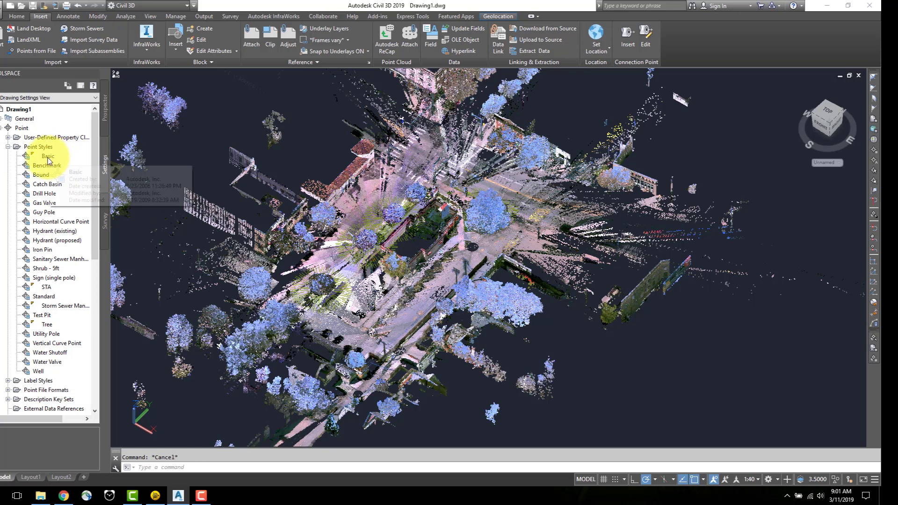
{"action": "left_click", "coordinate": [49, 157]}
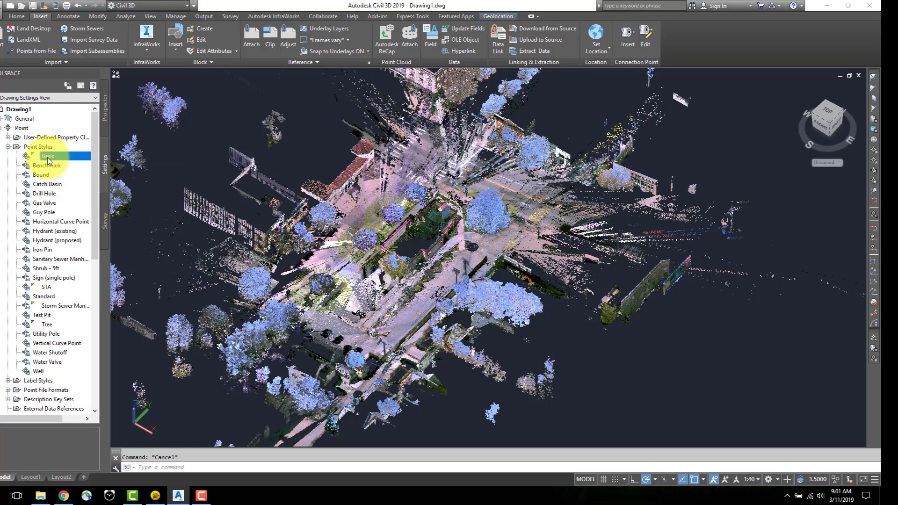
{"action": "right_click", "coordinate": [51, 158]}
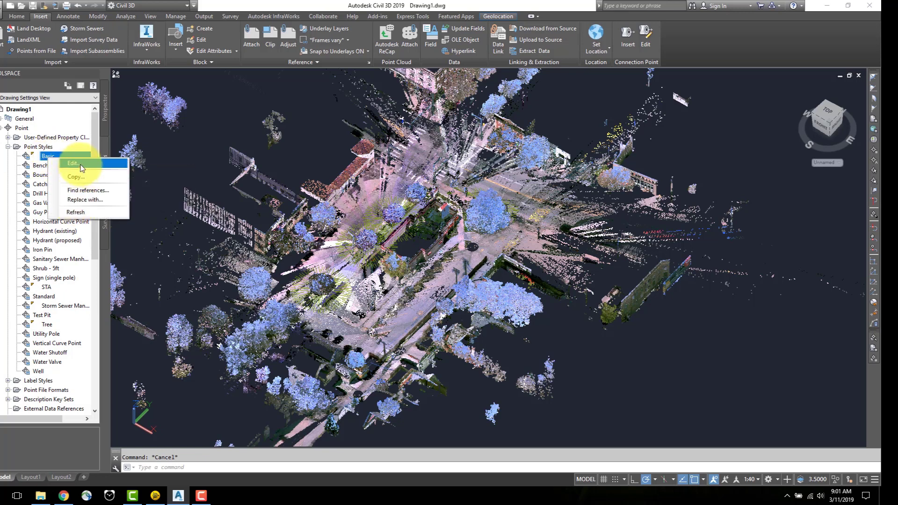
{"action": "left_click", "coordinate": [81, 165]}
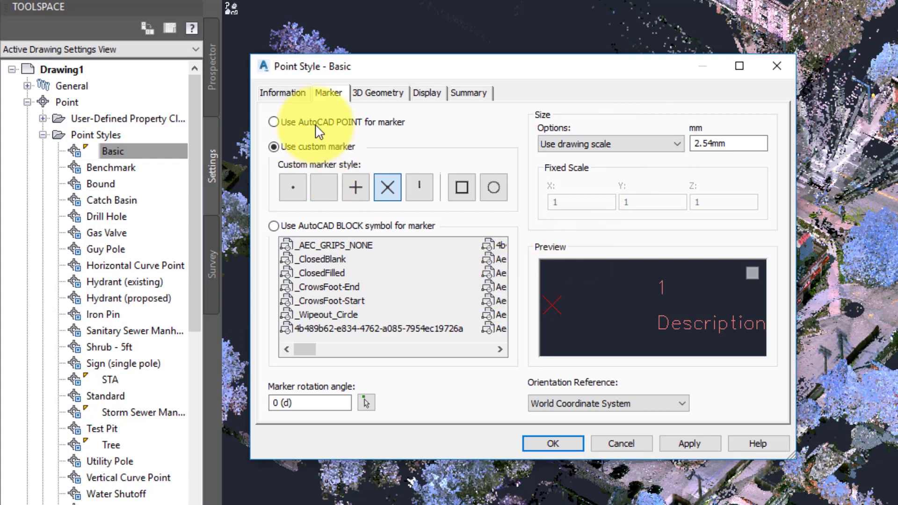
{"action": "left_click", "coordinate": [426, 93]}
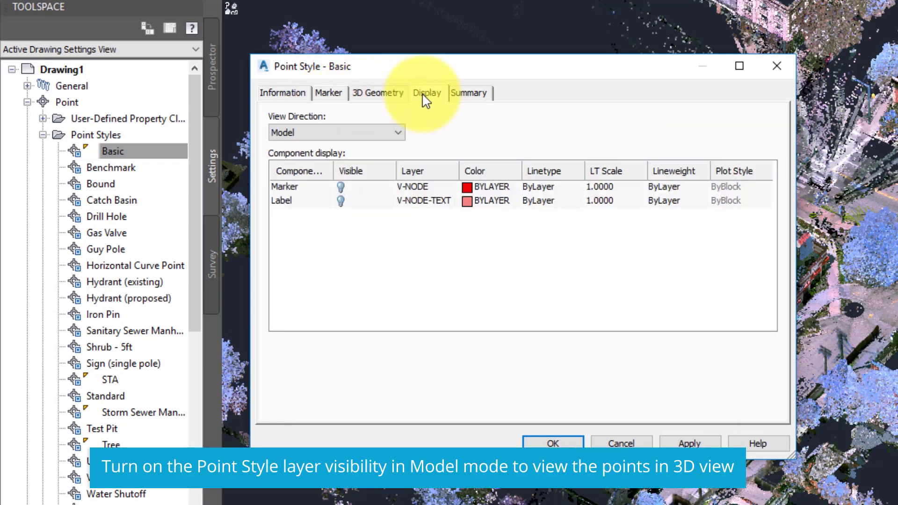
{"action": "left_click", "coordinate": [377, 135]}
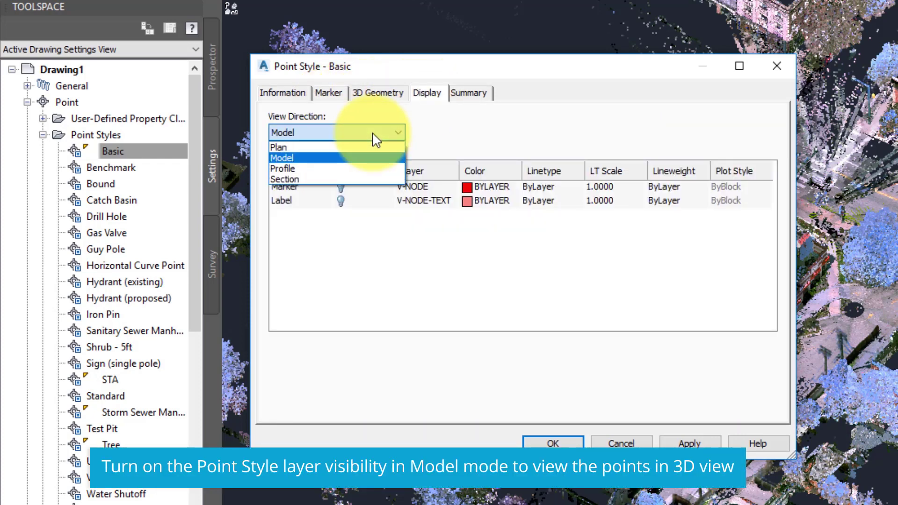
{"action": "left_click", "coordinate": [351, 156]}
{"action": "left_click", "coordinate": [341, 187]}
{"action": "left_click", "coordinate": [340, 201]}
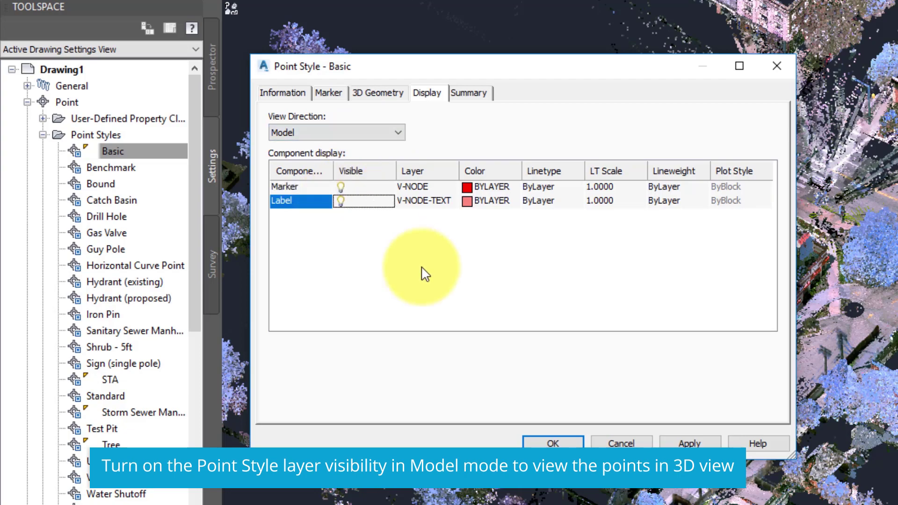
{"action": "left_click", "coordinate": [683, 443]}
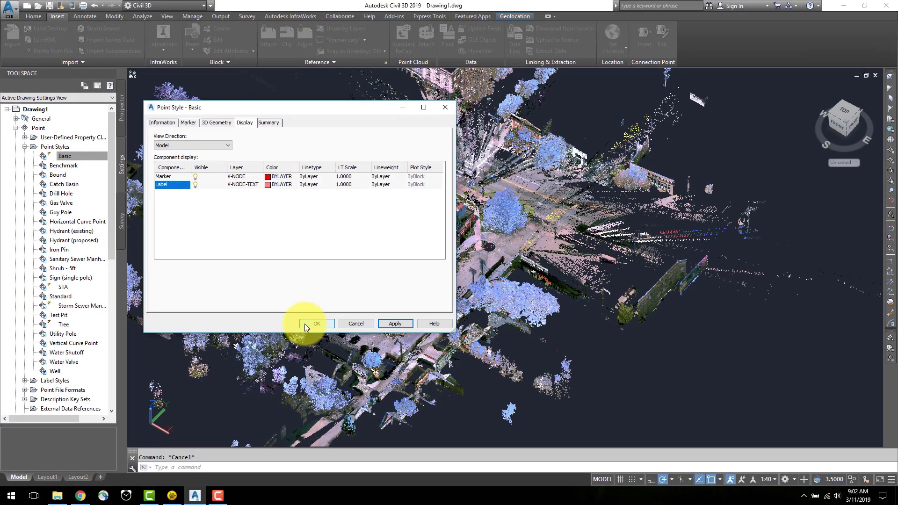
{"action": "left_click", "coordinate": [305, 324]}
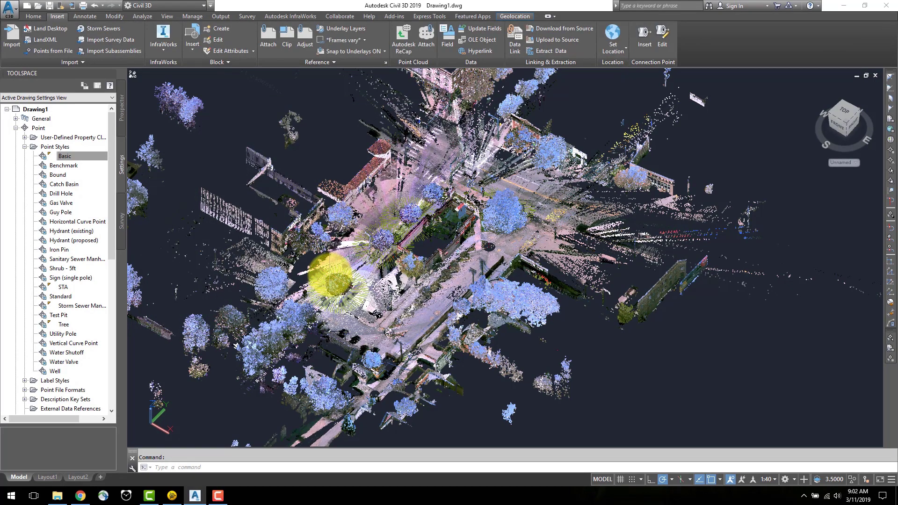
Edit the Tree point style's marker to use drawing scale with a size of 2.50 mm.
{"action": "right_click", "coordinate": [67, 327]}
{"action": "left_click", "coordinate": [101, 332]}
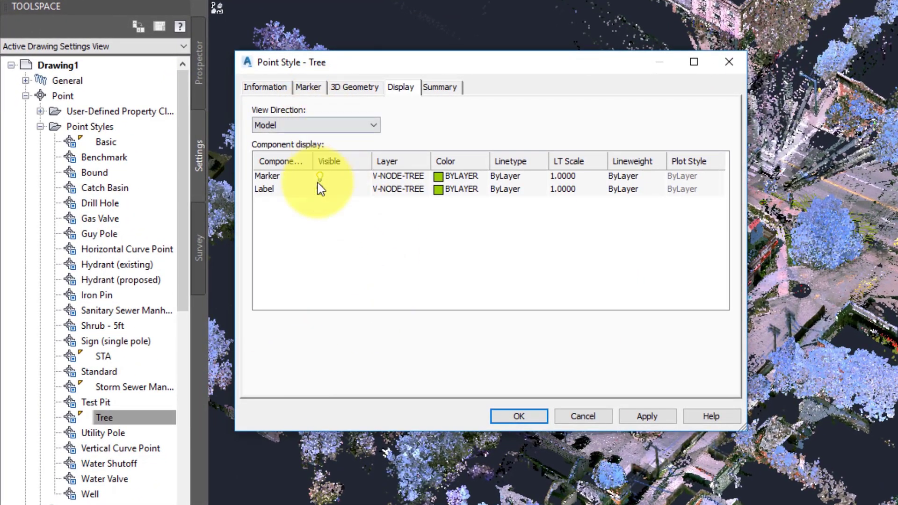
{"action": "left_click", "coordinate": [312, 88]}
{"action": "left_click", "coordinate": [594, 130]}
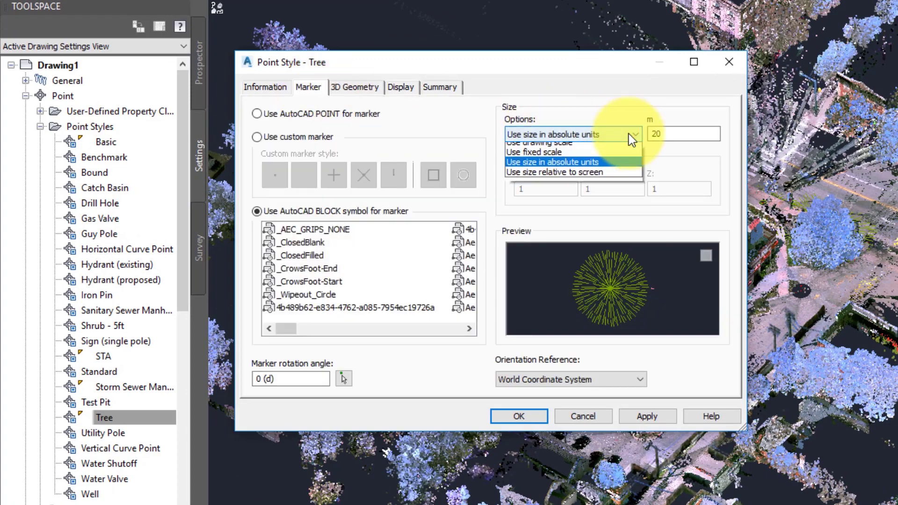
{"action": "left_click", "coordinate": [578, 144]}
{"action": "left_click_drag", "start_coordinate": [676, 134], "coordinate": [651, 134]}
{"action": "type", "text": "2.5mm"}
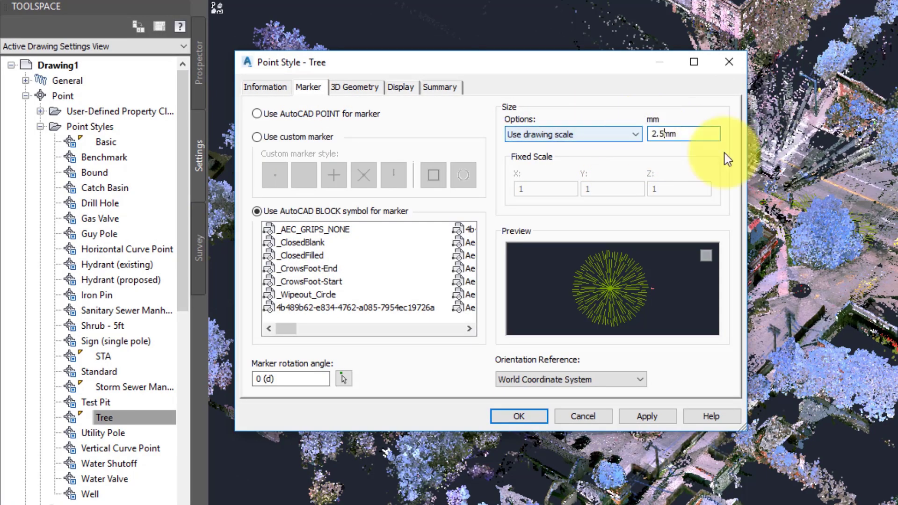
{"action": "left_click", "coordinate": [656, 420]}
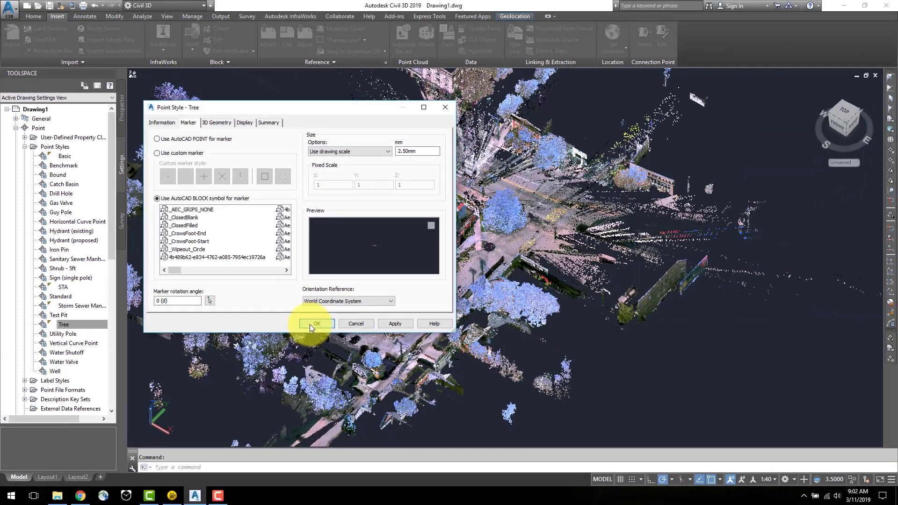
{"action": "left_click", "coordinate": [355, 345]}
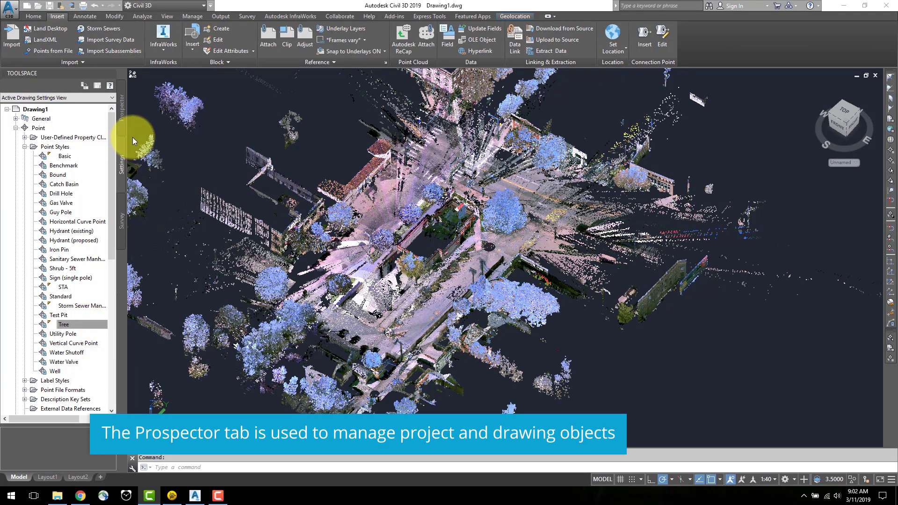
Set the default point label style of the _All Points point group to <none> and apply the group properties.
{"action": "left_click", "coordinate": [120, 108]}
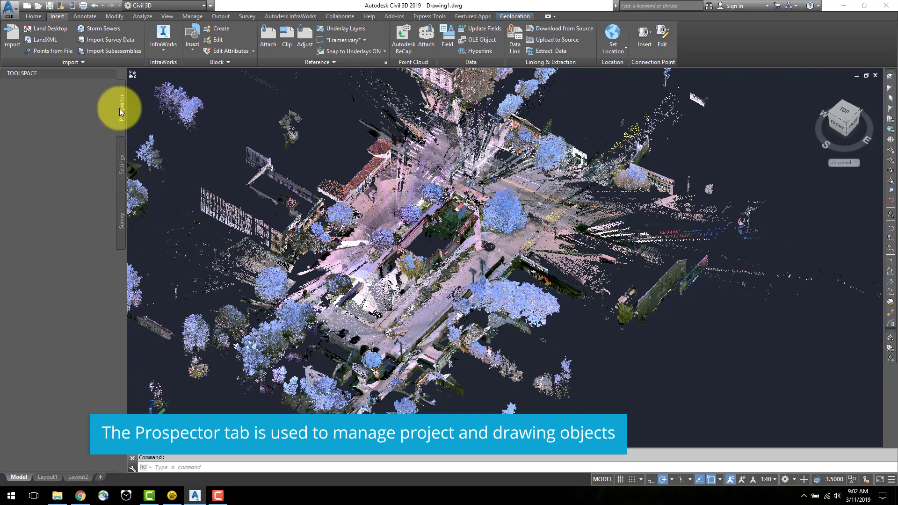
{"action": "double_click", "coordinate": [49, 138]}
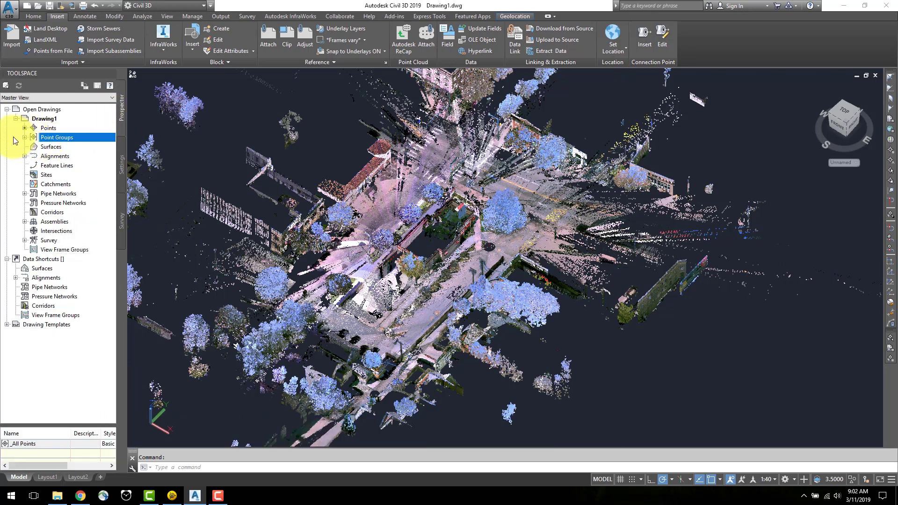
{"action": "left_click", "coordinate": [57, 147]}
{"action": "right_click", "coordinate": [58, 148]}
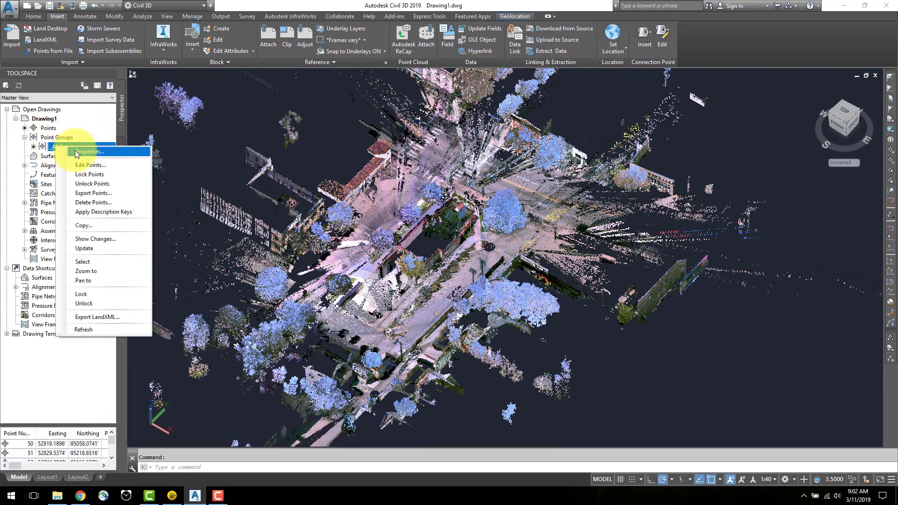
{"action": "left_click", "coordinate": [75, 150]}
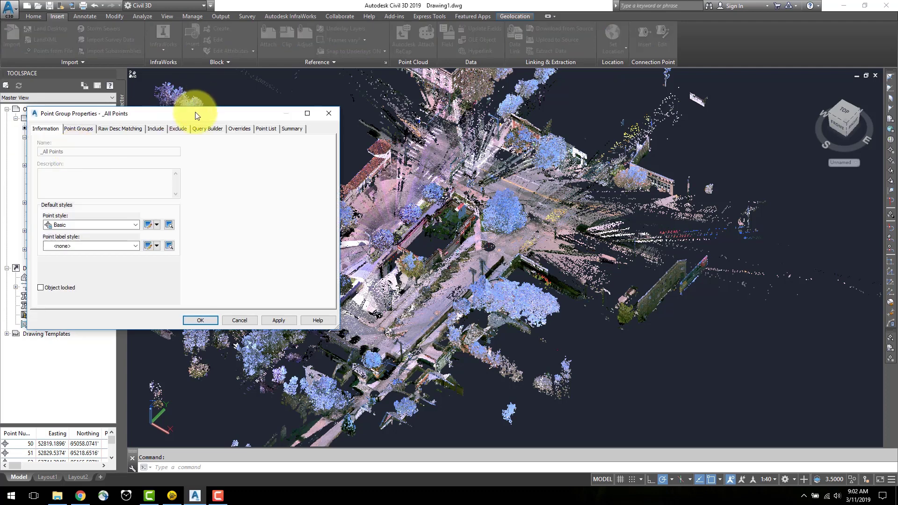
{"action": "left_click_drag", "start_coordinate": [196, 112], "coordinate": [310, 108]}
{"action": "left_click", "coordinate": [223, 242]}
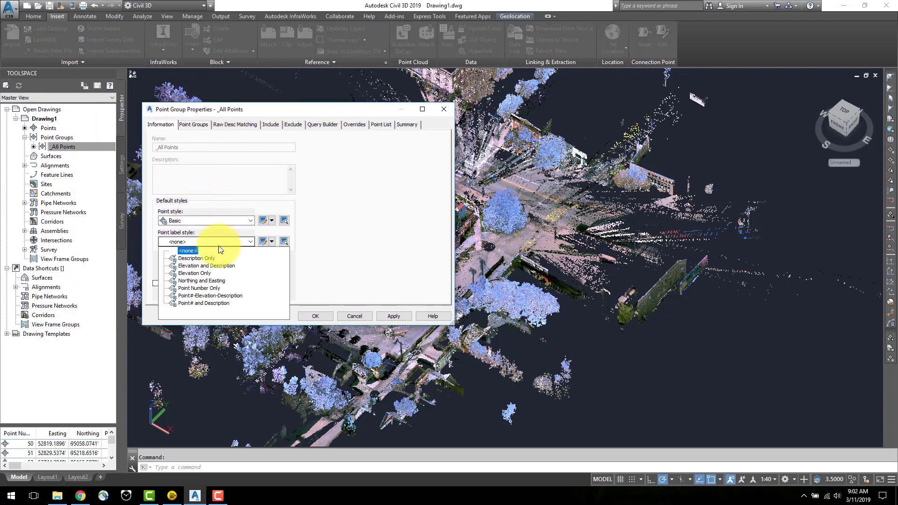
{"action": "left_click", "coordinate": [221, 256]}
{"action": "left_click", "coordinate": [402, 315]}
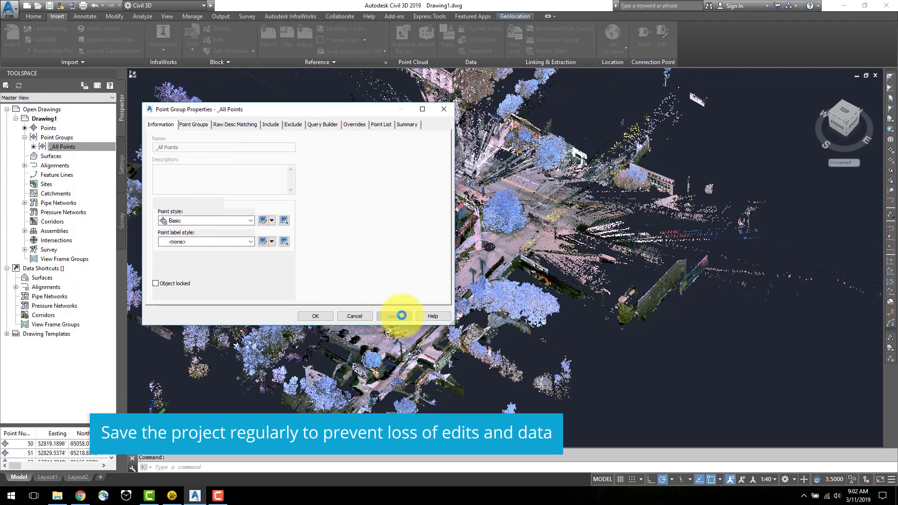
{"action": "left_click", "coordinate": [327, 318]}
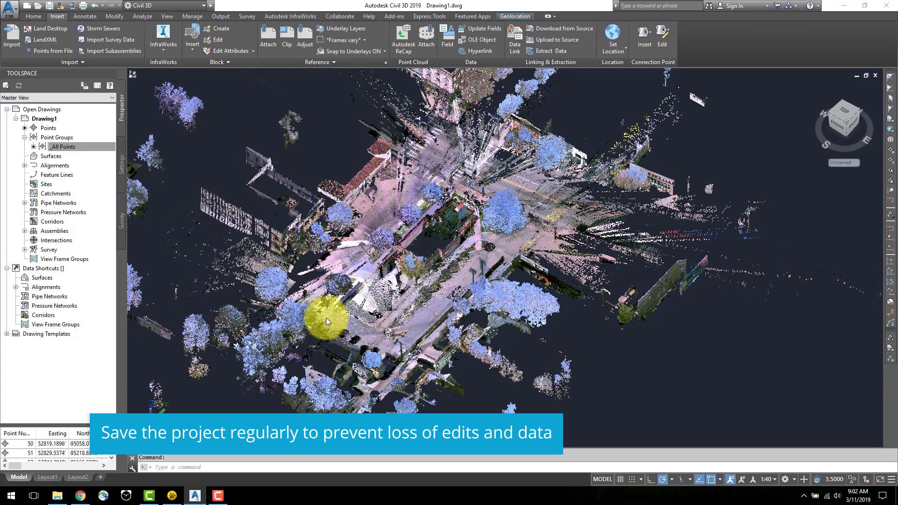
Save the drawing to the Desktop as Topographic Plan in AutoCAD 2018 Drawing (*.dwg) format.
{"action": "left_click", "coordinate": [9, 10]}
{"action": "left_click", "coordinate": [26, 123]}
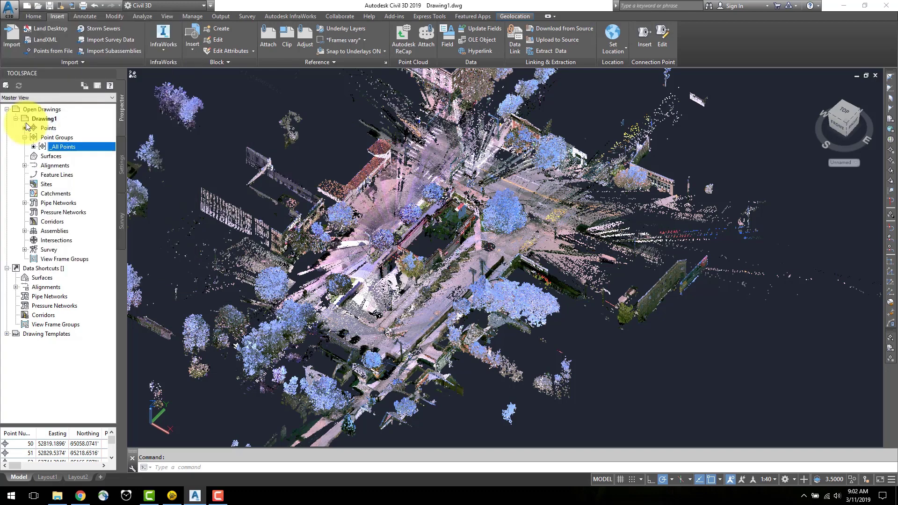
{"action": "type", "text": "Topogr"}
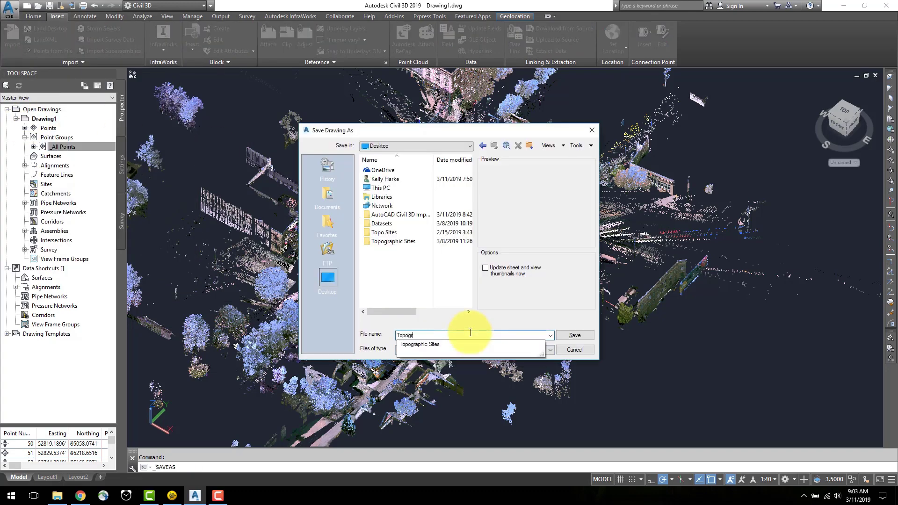
{"action": "type", "text": "aphic Si"}
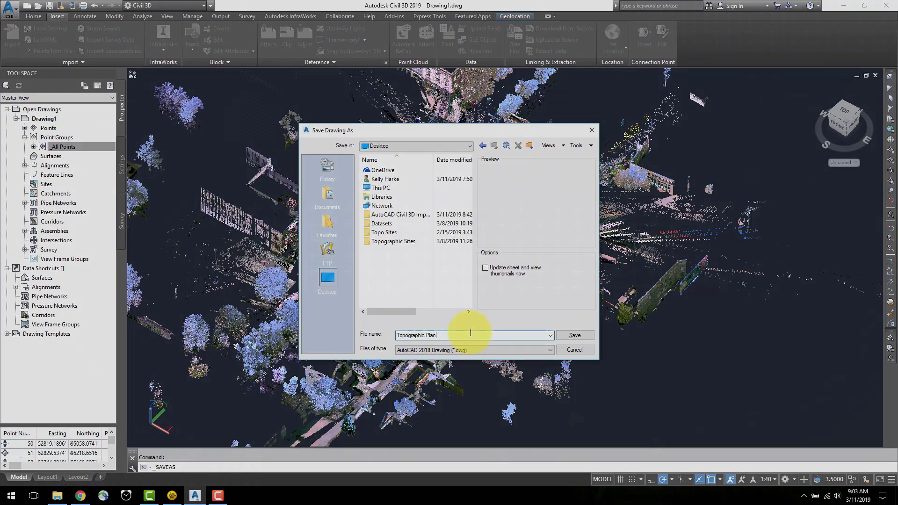